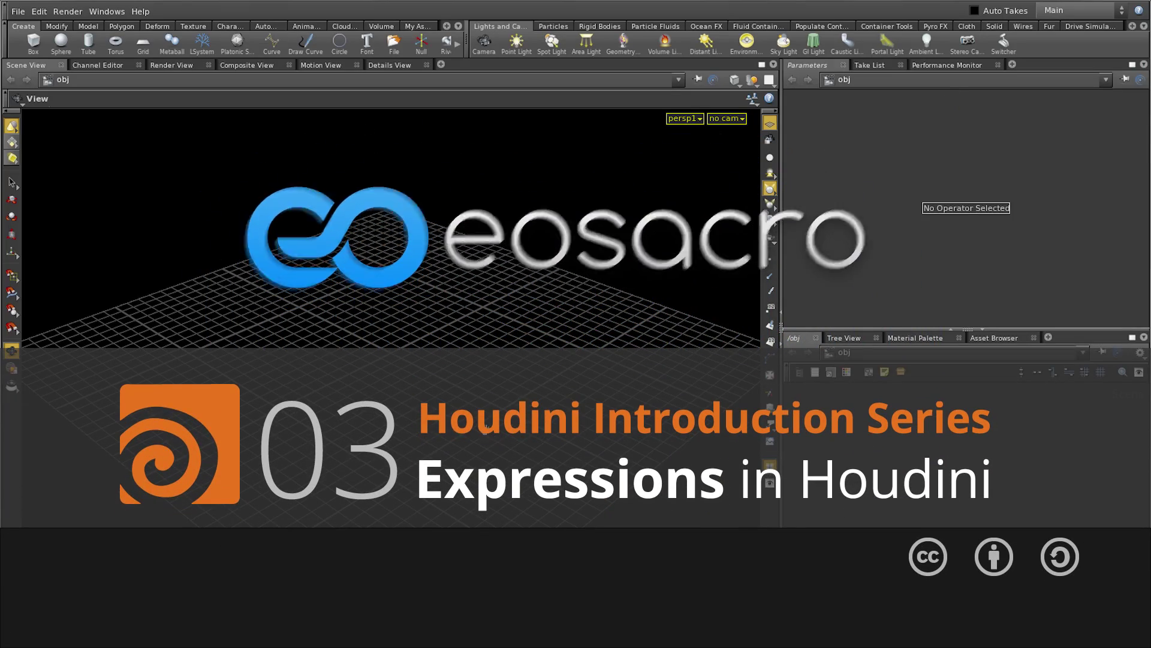
Step: Create a sphere at the origin of the scene
left_click(62, 42, "ctrl")
left_click_drag(336, 383, 391, 419)
key("Return")
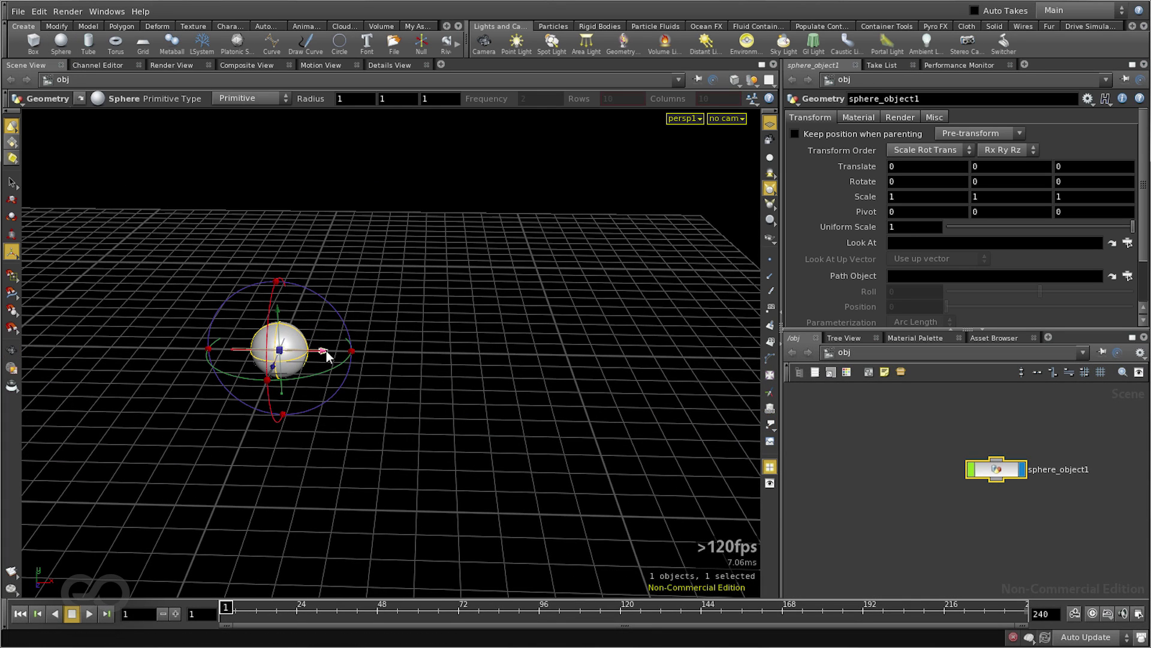
Step: Try moving the sphere along its X axis in the viewport and undo the move
left_click_drag(326, 351, 697, 360)
key("ctrl+z")
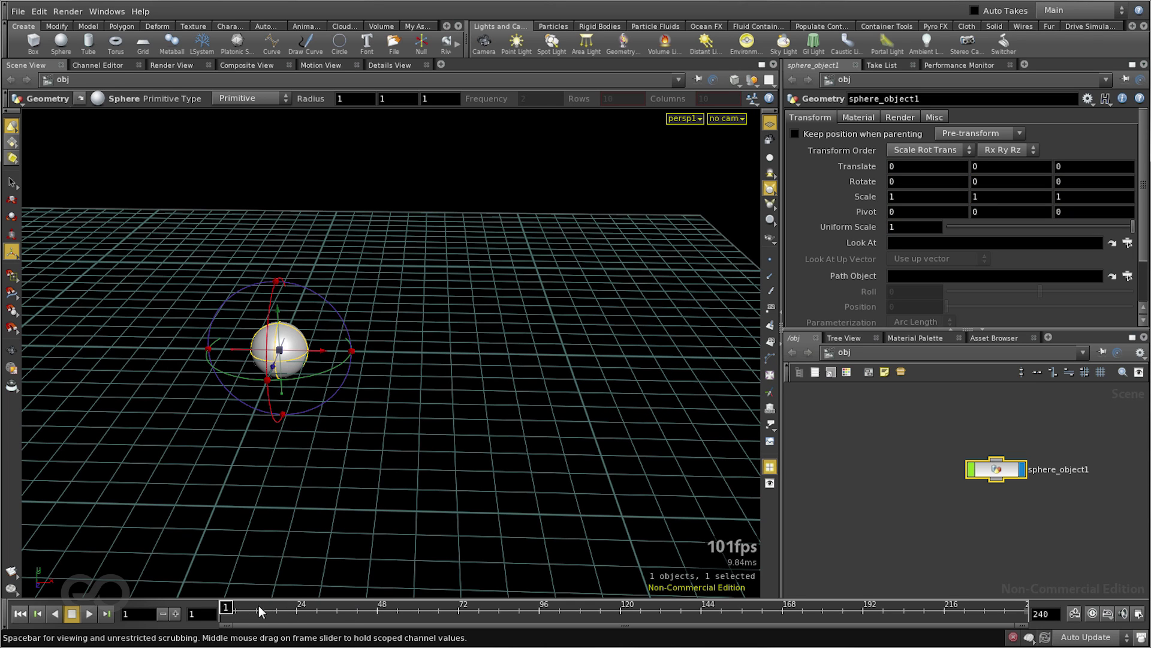
key("Escape")
left_click_drag(539, 428, 335, 441)
key("Return")
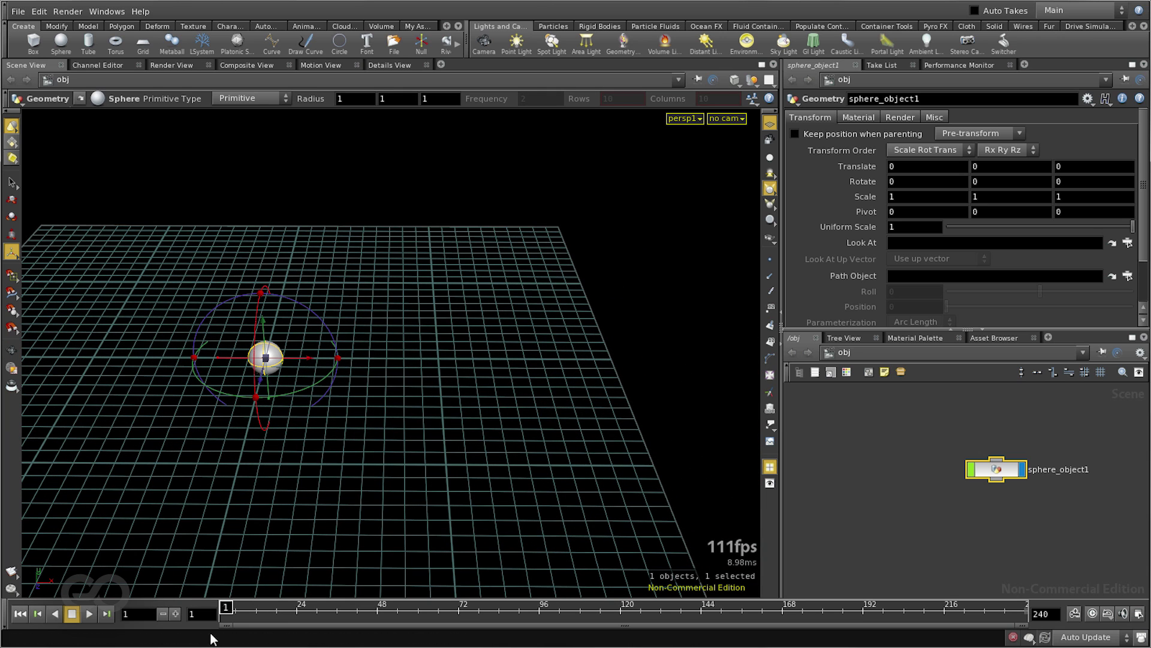
mouse_move(226, 608)
left_mouse_down()
mouse_move(330, 609)
mouse_move(230, 610)
left_mouse_up()
Step: Open the help browser at full size, search for global expression variables and open that page
left_click(1138, 11)
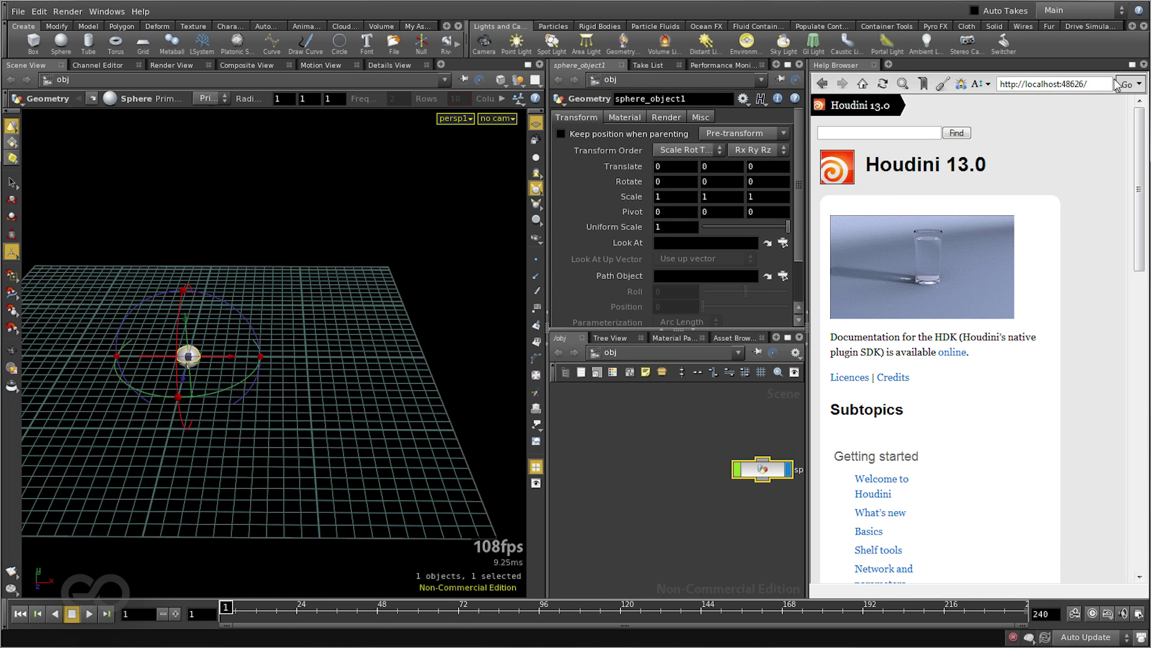
left_click(1131, 65)
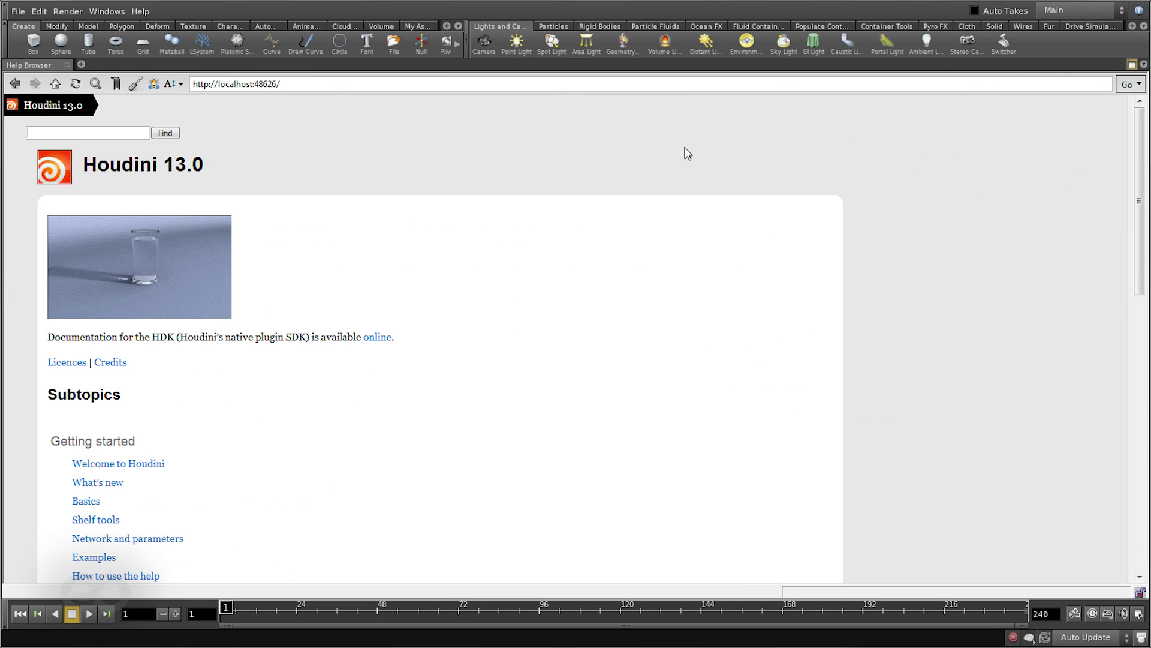
type("global expre")
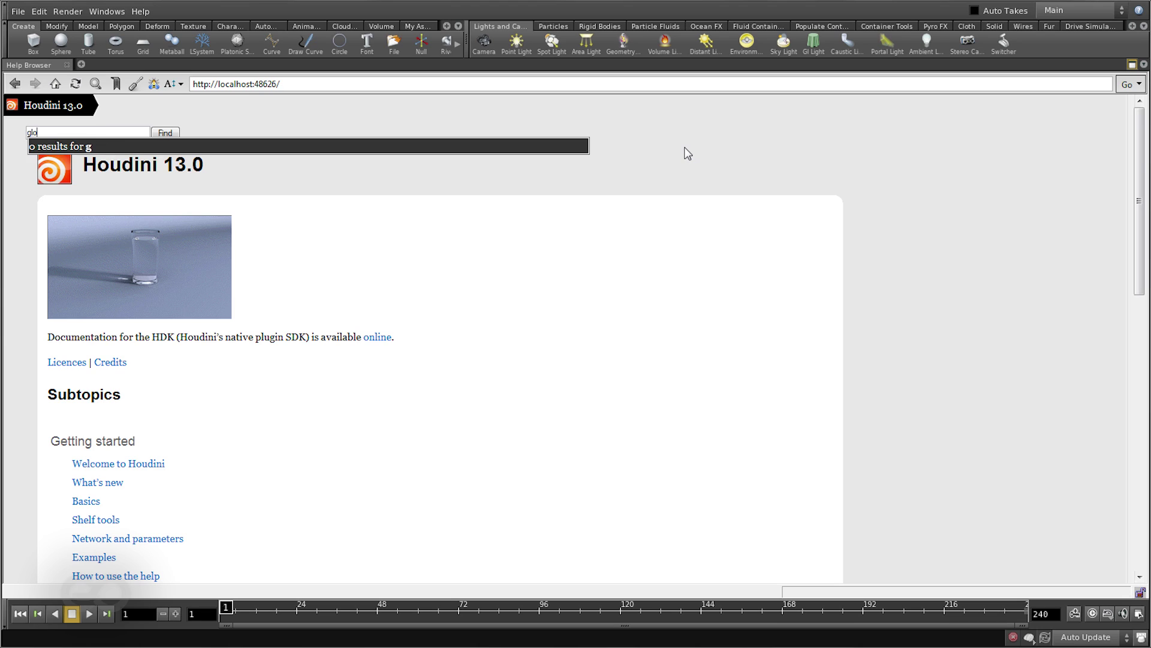
left_click(174, 178)
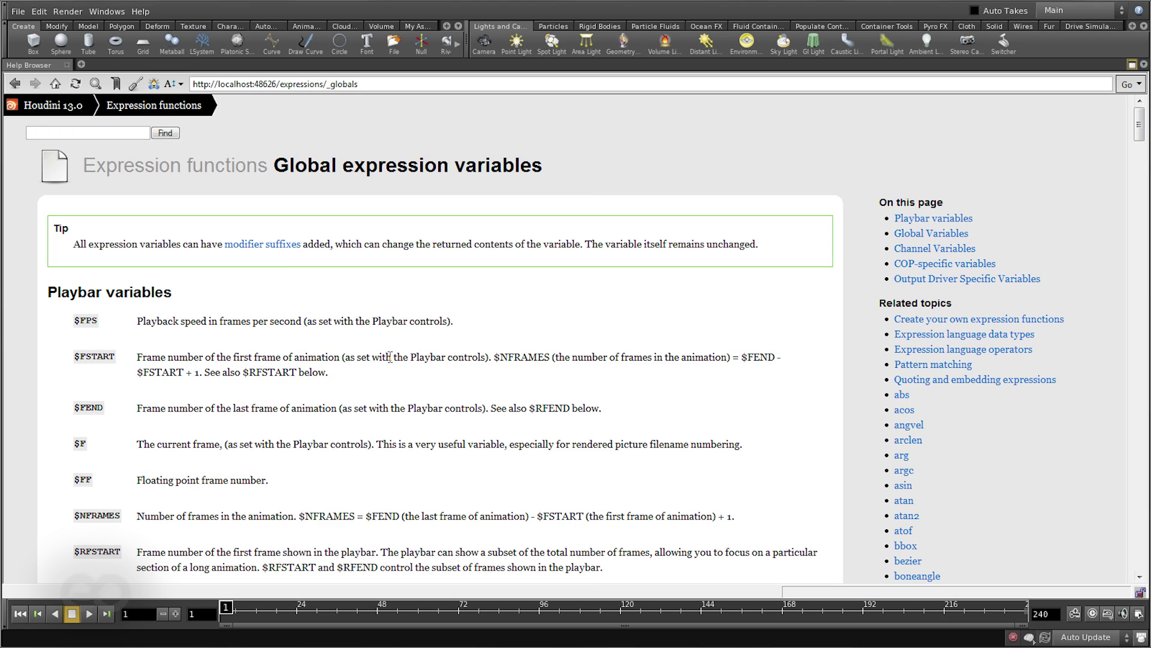
Step: Examine the Playbar variables section of the help page, especially the $F current frame entry
scroll(108, 322, "down", 5)
scroll(170, 334, "up", 5)
scroll(47, 160, "down", 2)
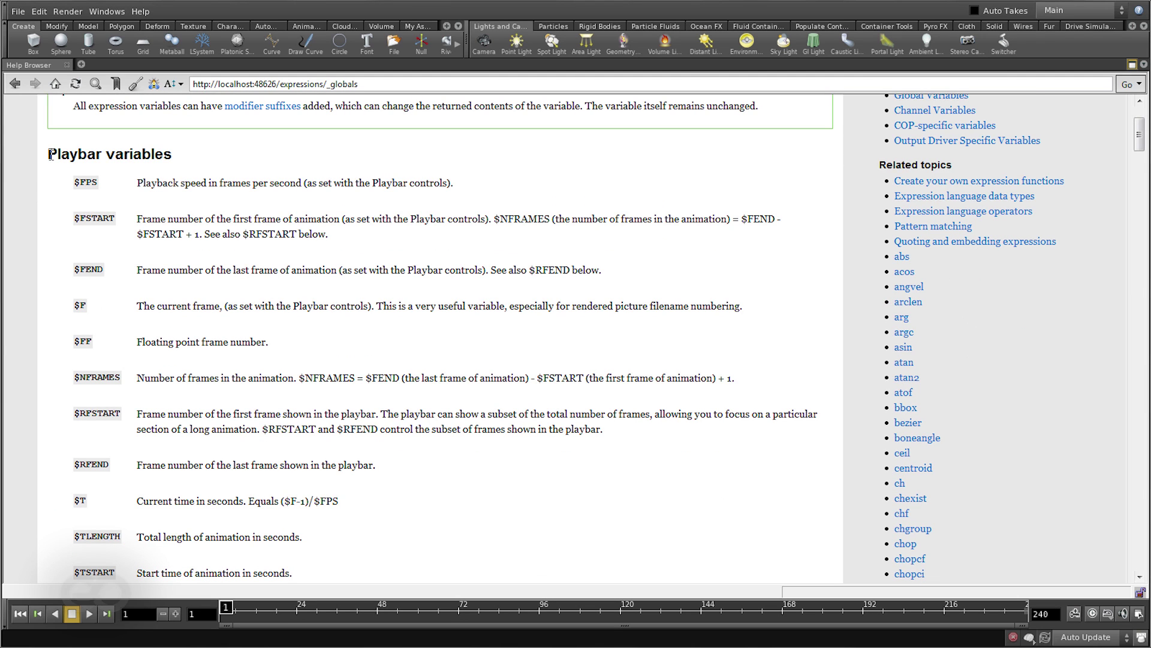
left_click_drag(48, 159, 191, 162)
left_click(214, 318)
left_click_drag(76, 306, 223, 308)
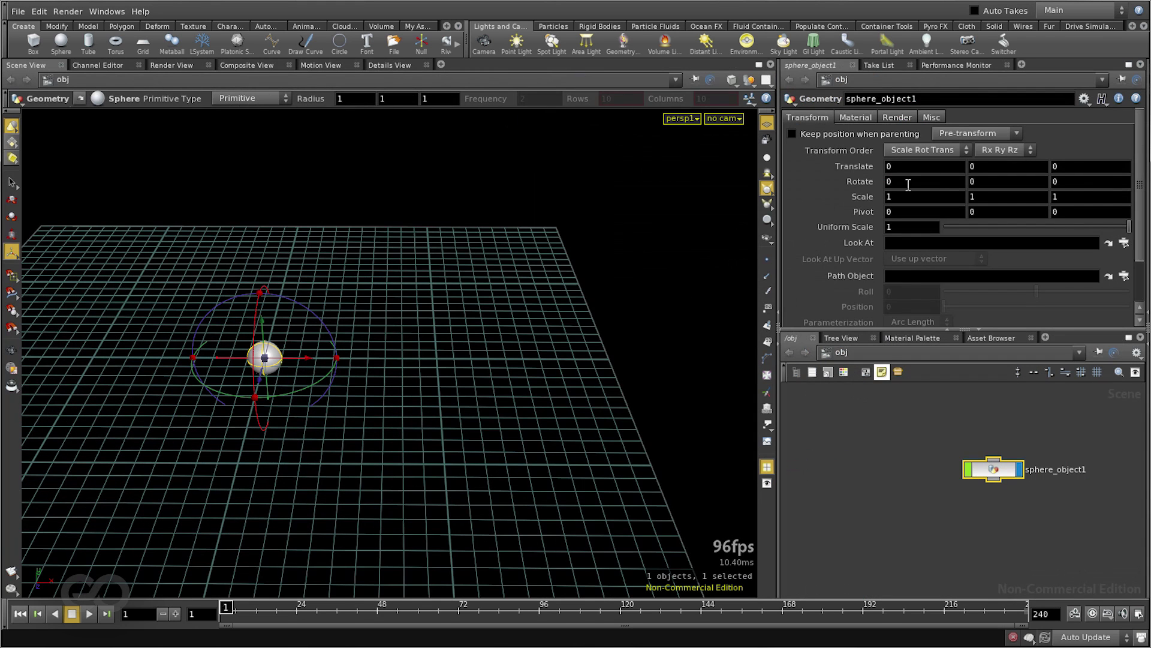
Step: Set the sphere's X translation to the expression $F
left_click(937, 168)
type("$F")
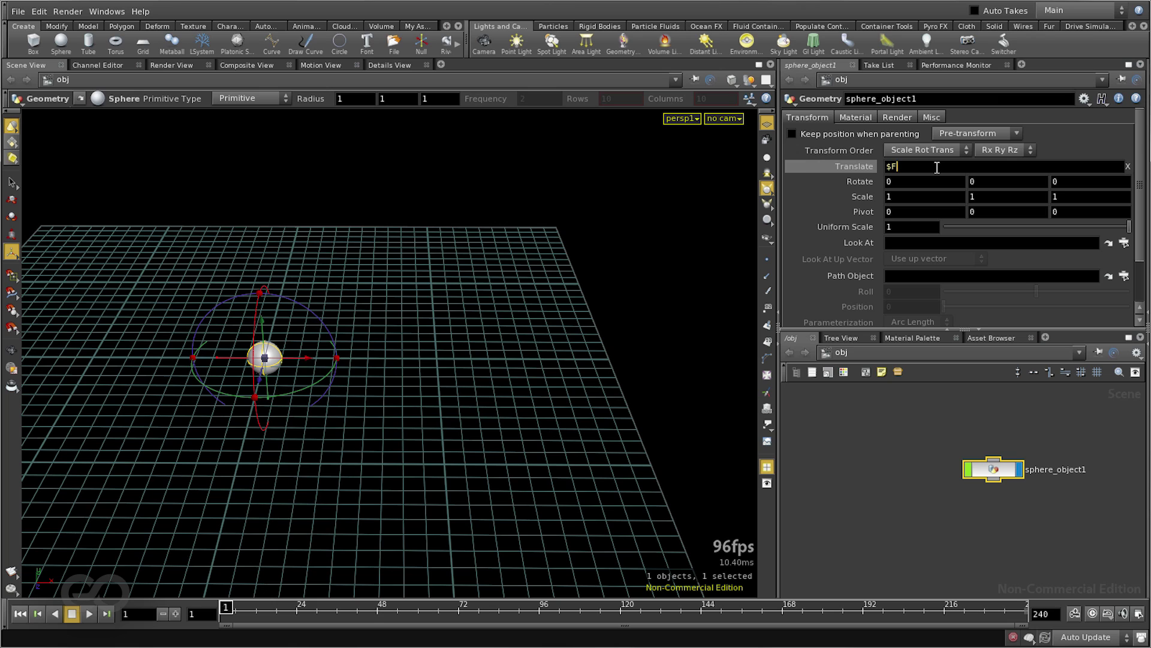
key("BackSpace")
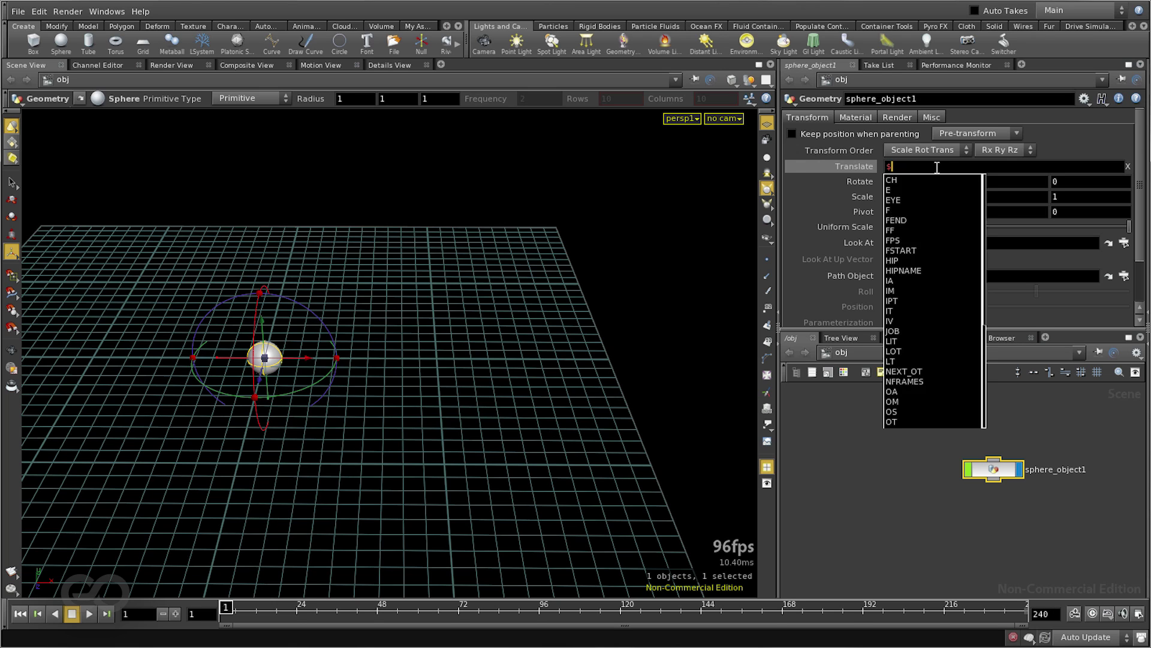
type("G")
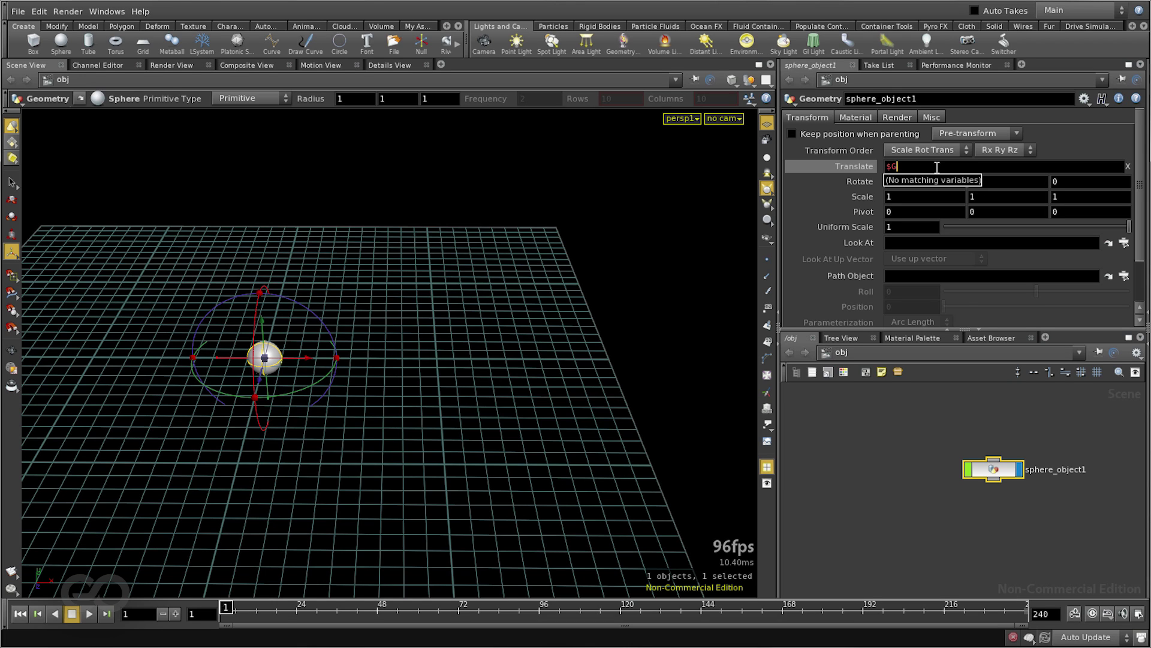
key("BackSpace")
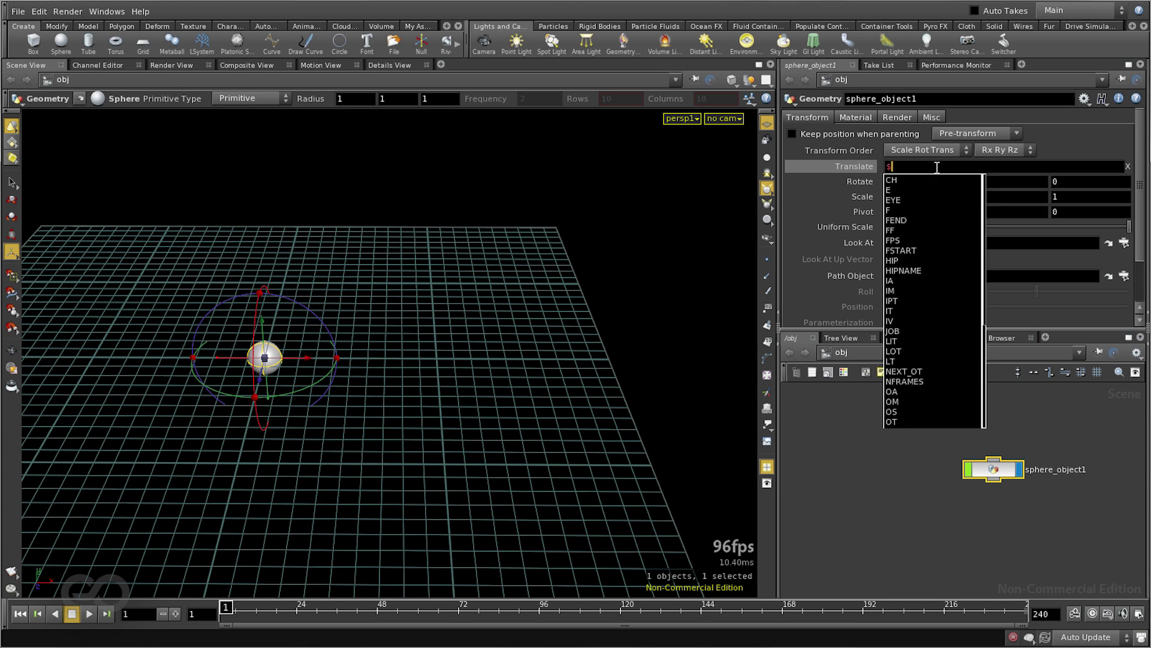
type("F")
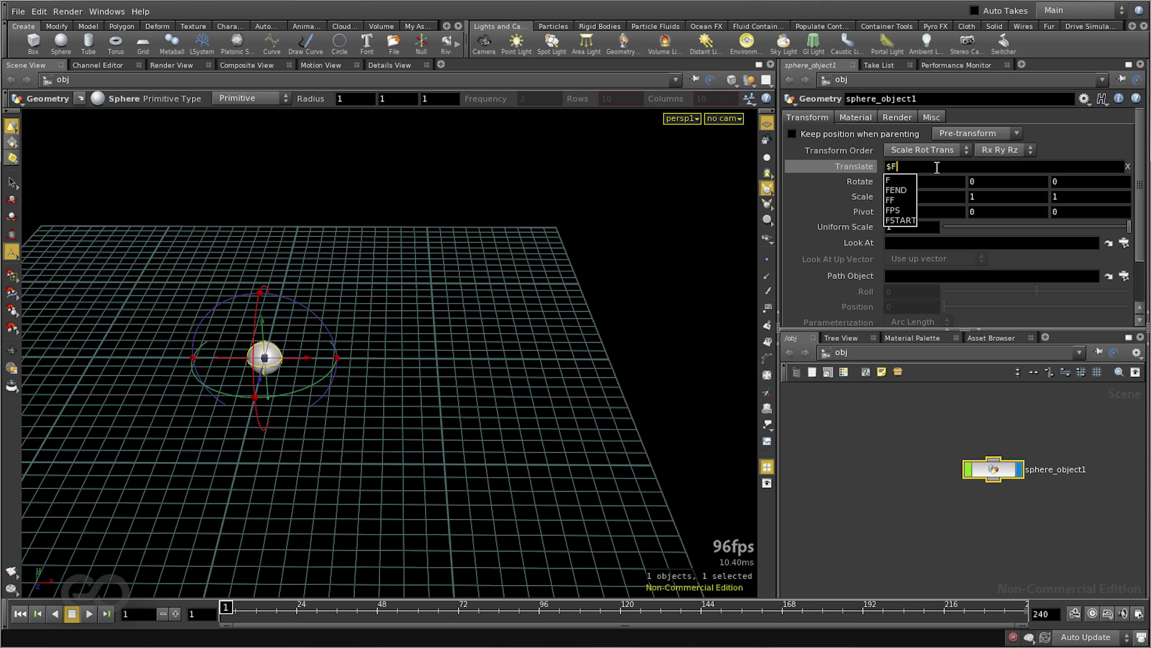
key("Return")
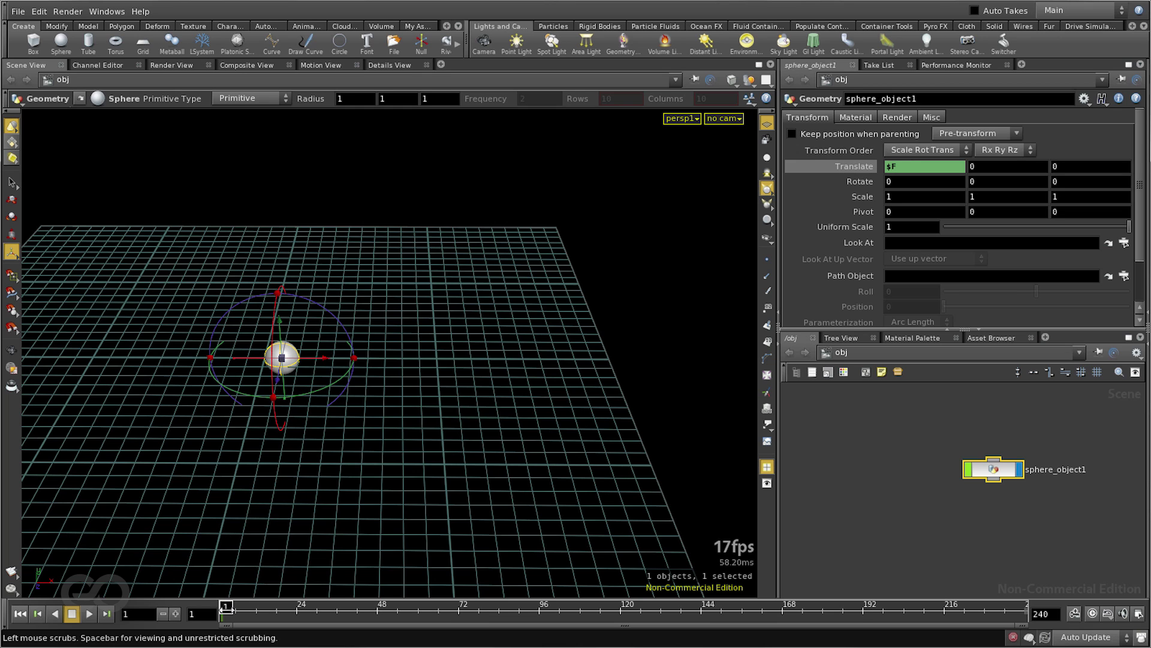
Step: Scrub the timeline to frame 11 to check how the sphere moves with the frame number
key("Escape")
left_click_drag(287, 503, 252, 416)
key("Return")
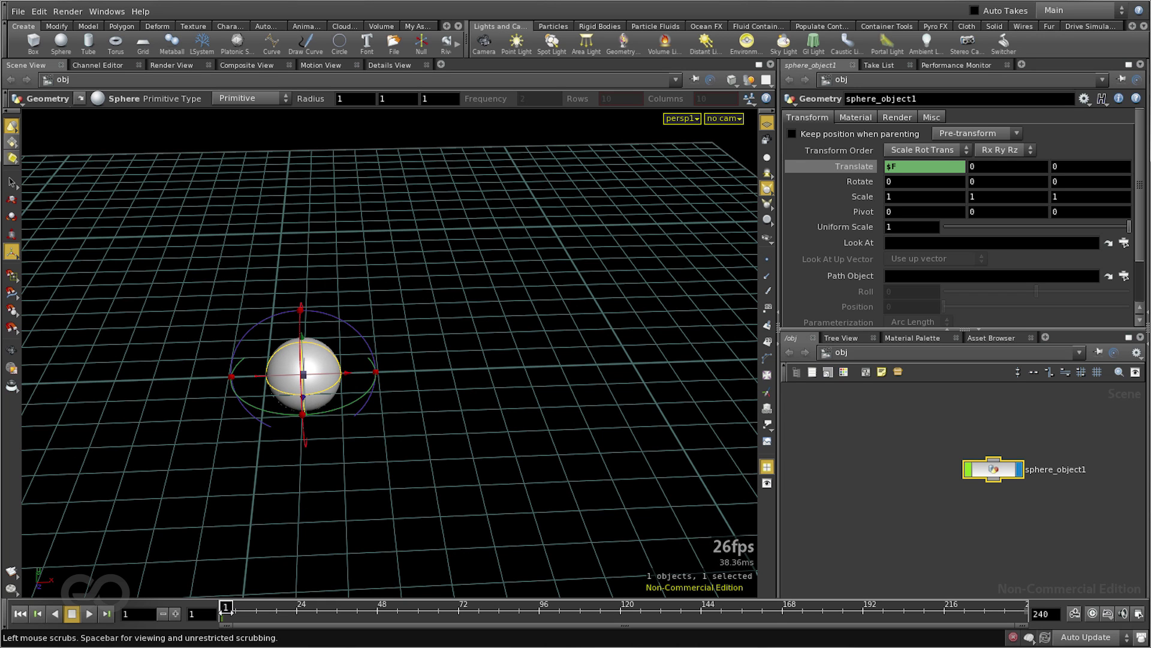
left_click_drag(230, 611, 254, 613)
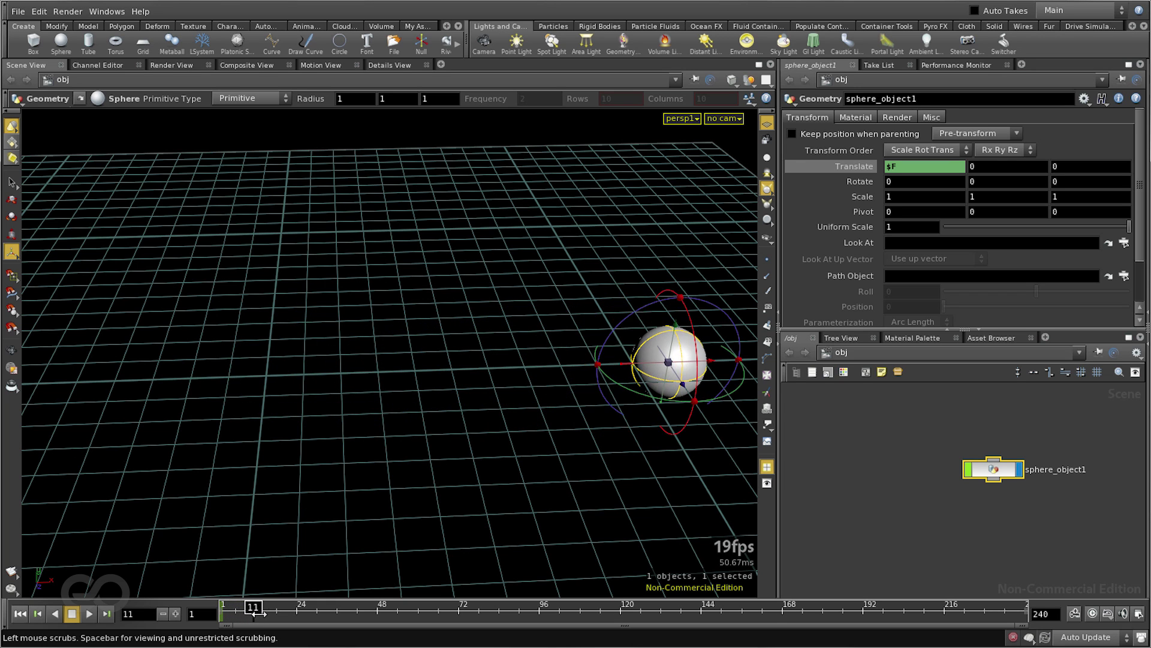
key("space")
left_click_drag(596, 476, 374, 359)
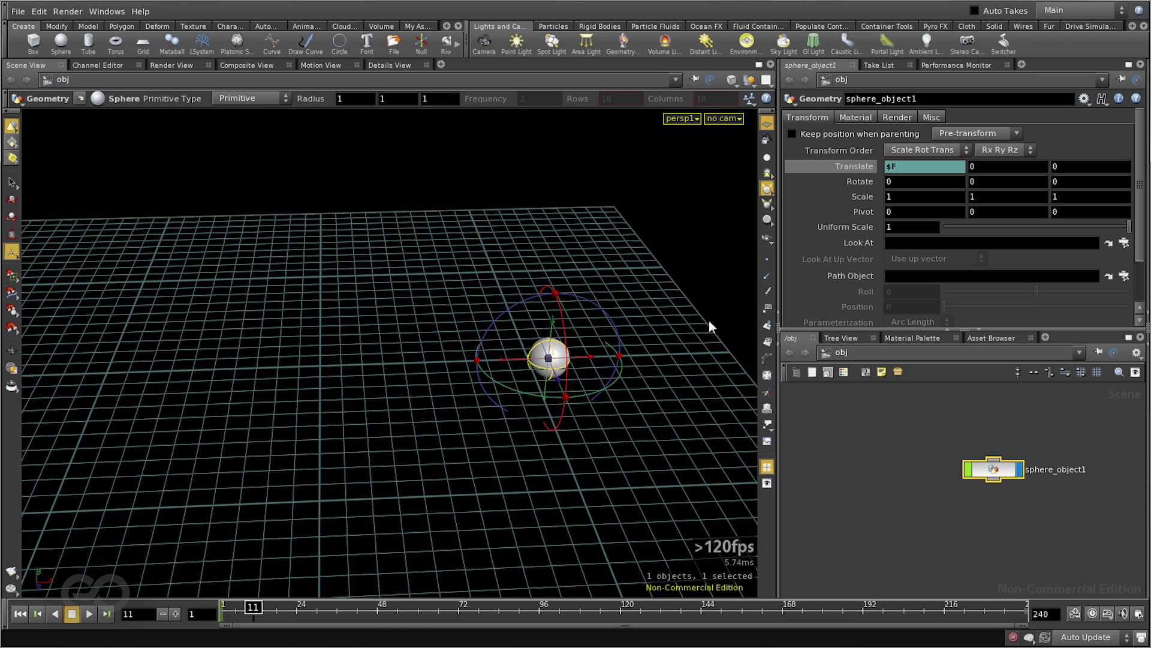
Step: Display the evaluated Translate value and scrub to frame 120 to inspect the sphere's position relative to the grid
left_click(864, 167)
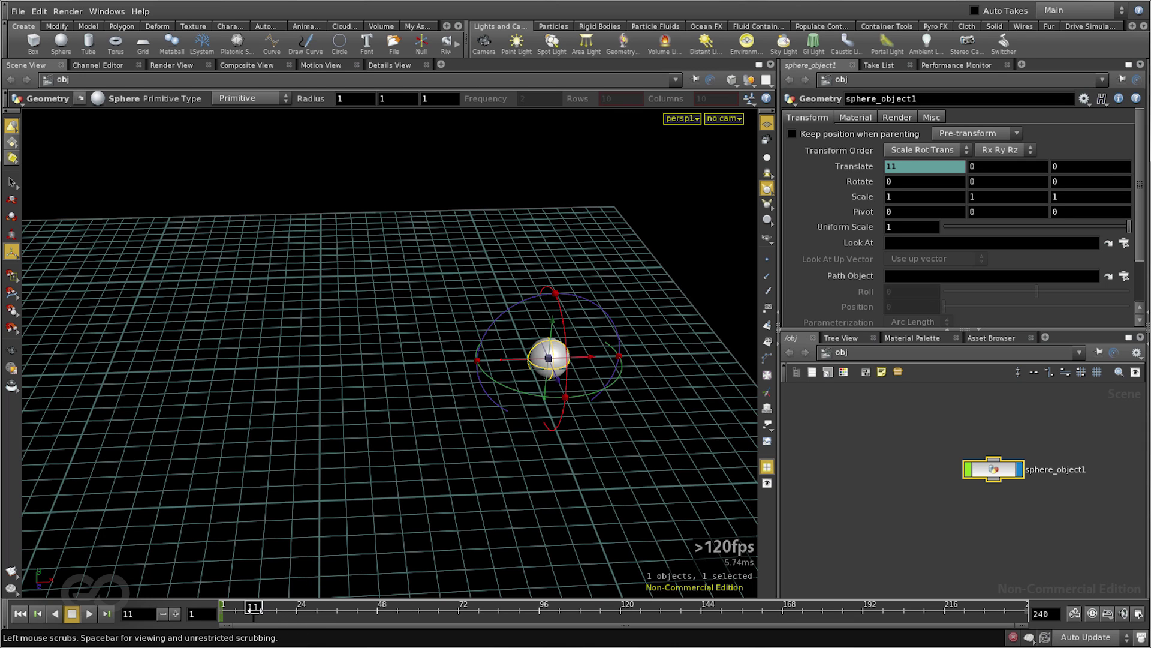
left_click_drag(253, 609, 621, 618)
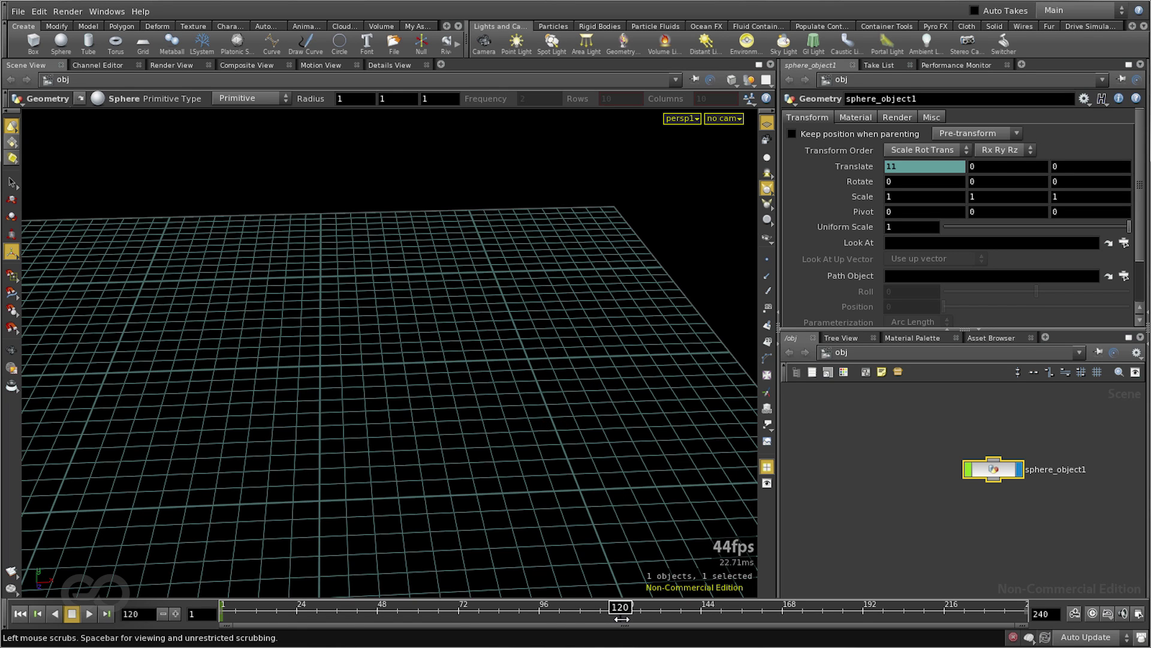
key("h")
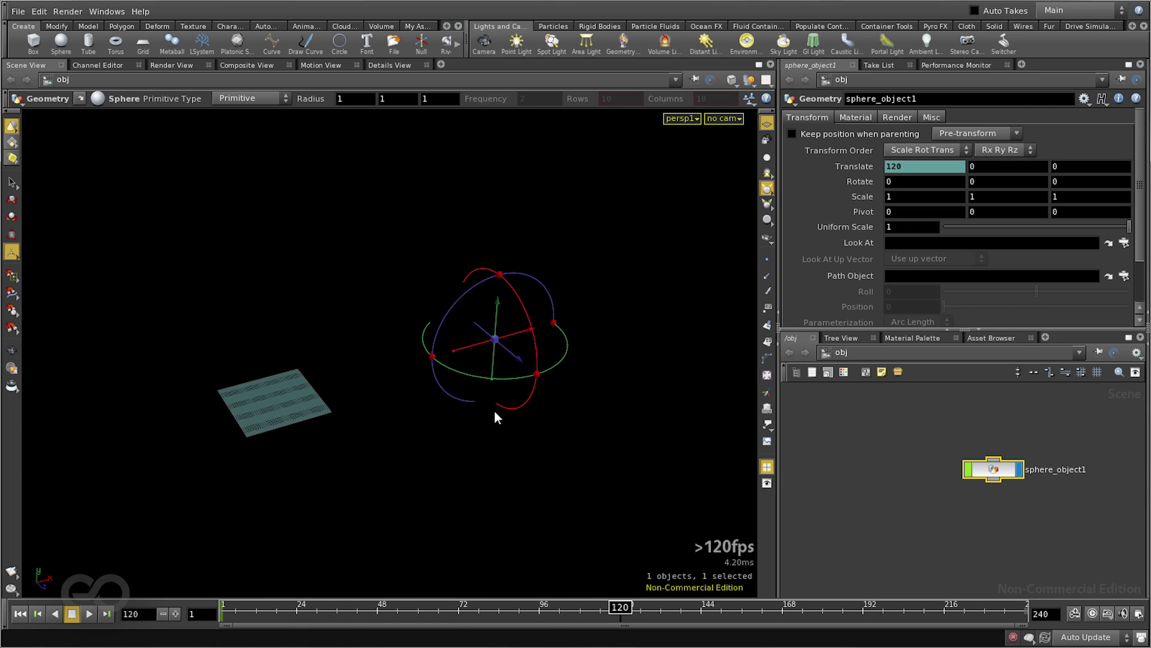
key("Escape")
left_click_drag(252, 470, 530, 429)
key("r")
key("Escape")
left_click_drag(566, 463, 586, 378)
key("Return")
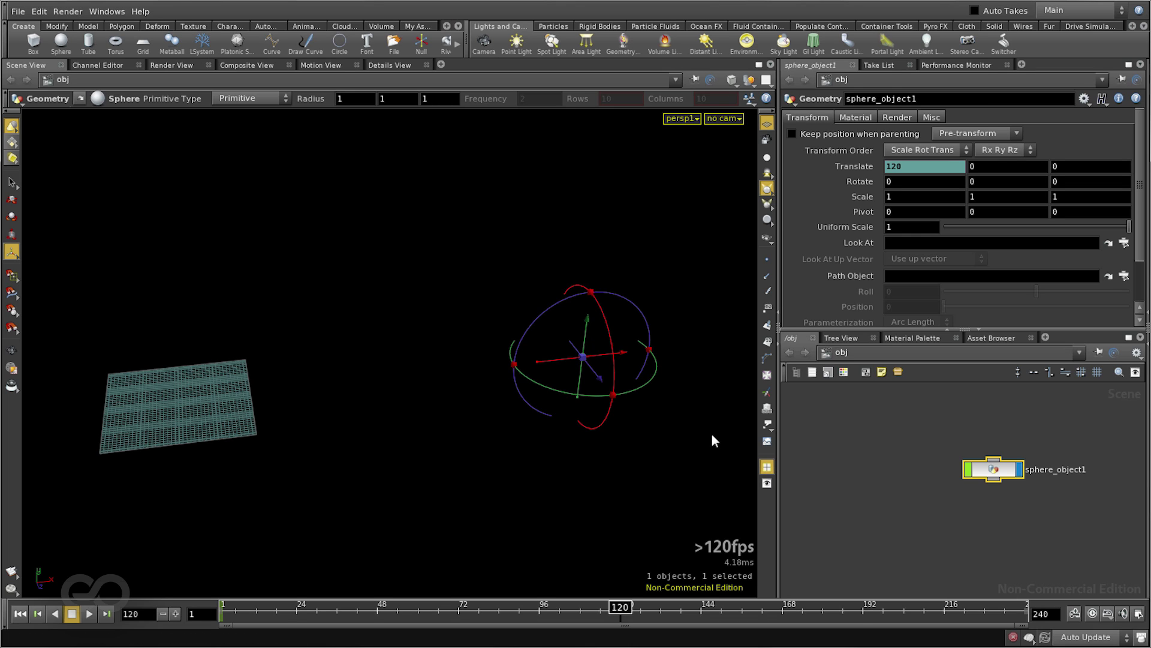
Step: Switch Translate back to showing its expression and change the X translation to $F/10
left_click(857, 174)
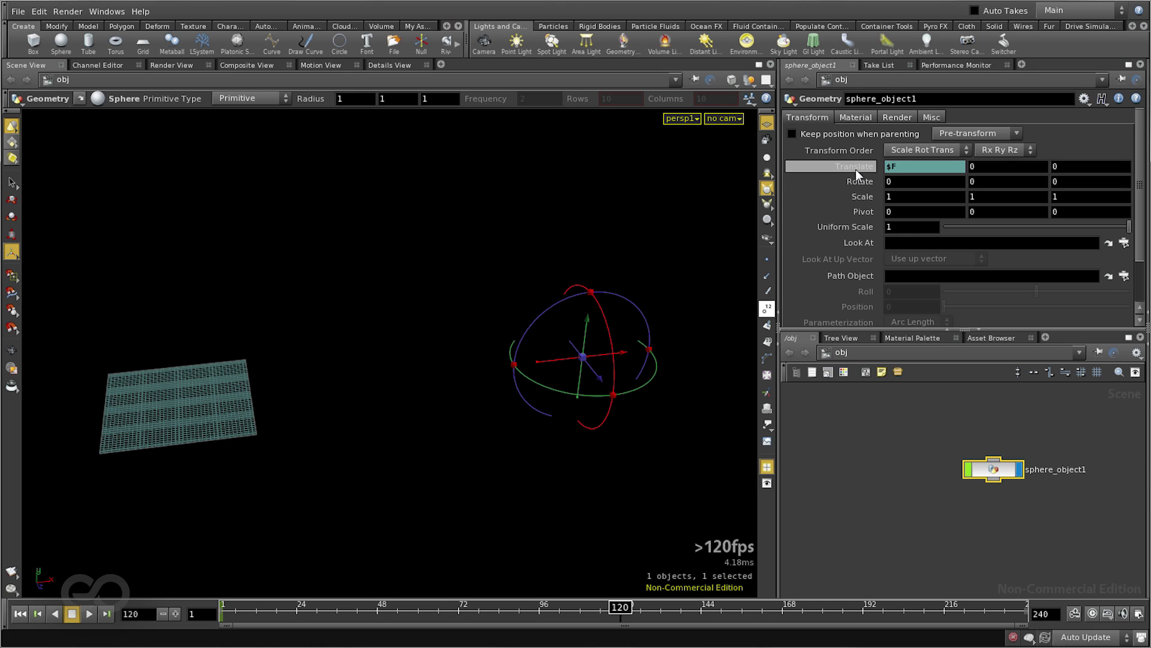
left_click(923, 169)
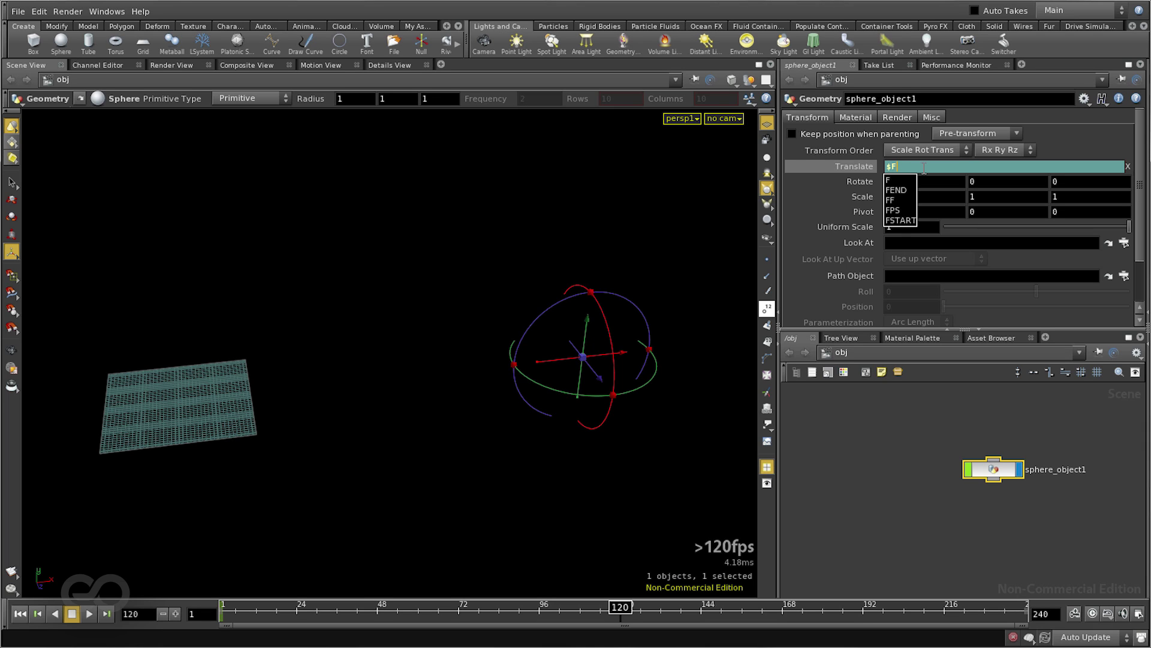
type("/10")
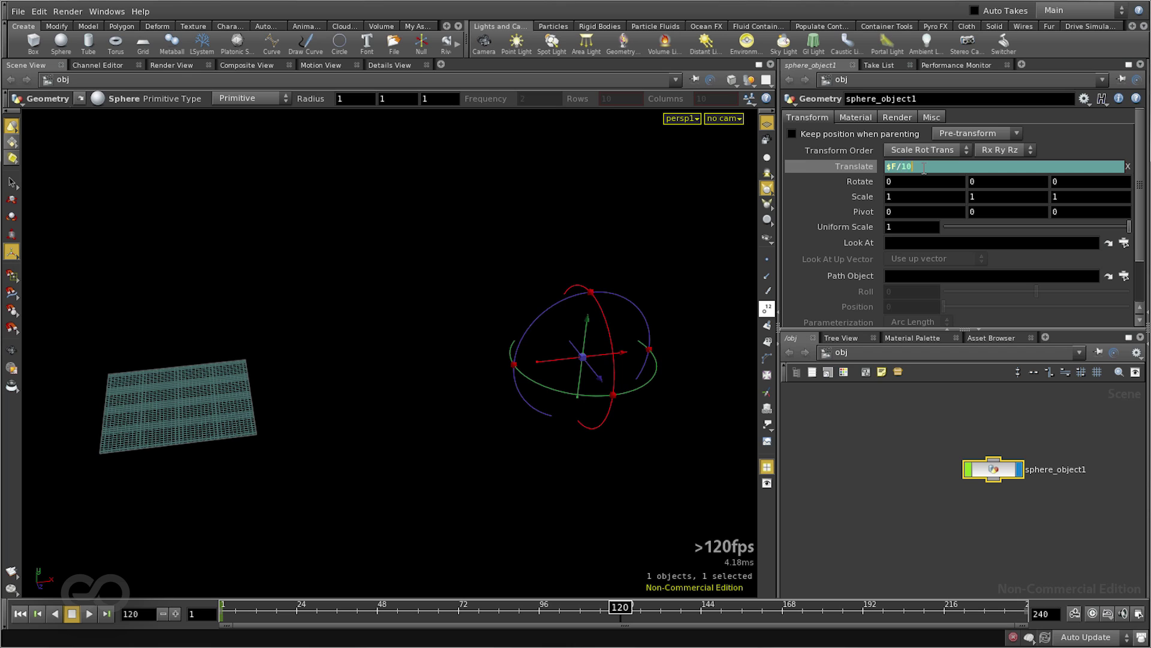
key("Return")
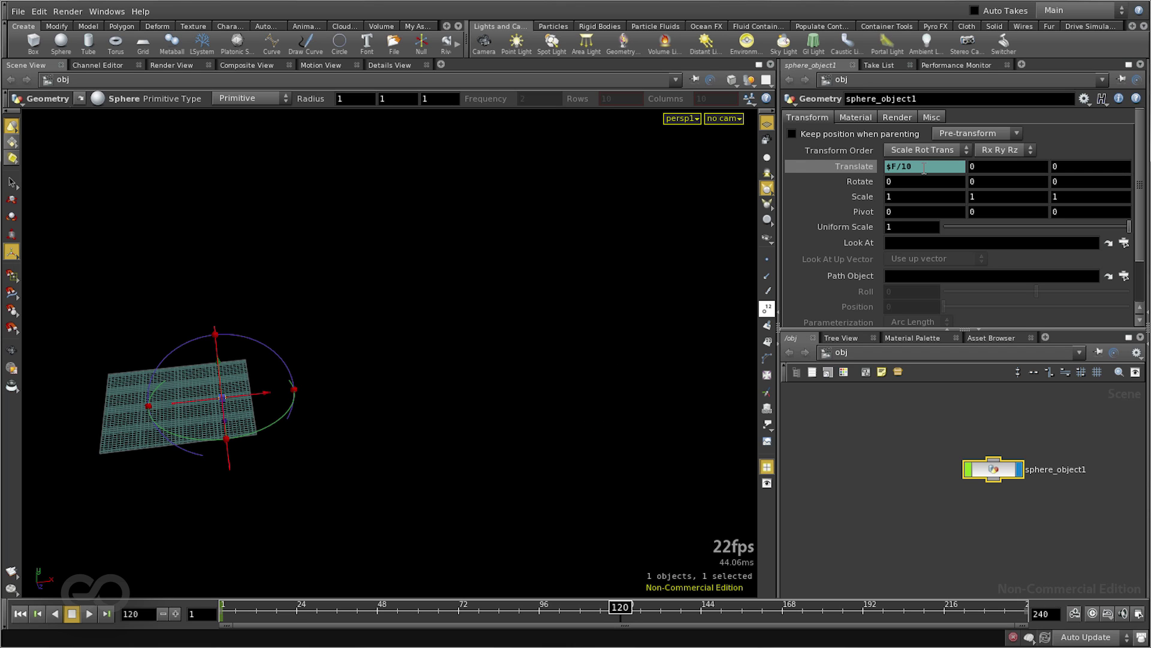
Step: Display the evaluated Translate value and check the slower motion by scrubbing to frame 240 and back to frame 158
left_click(854, 166)
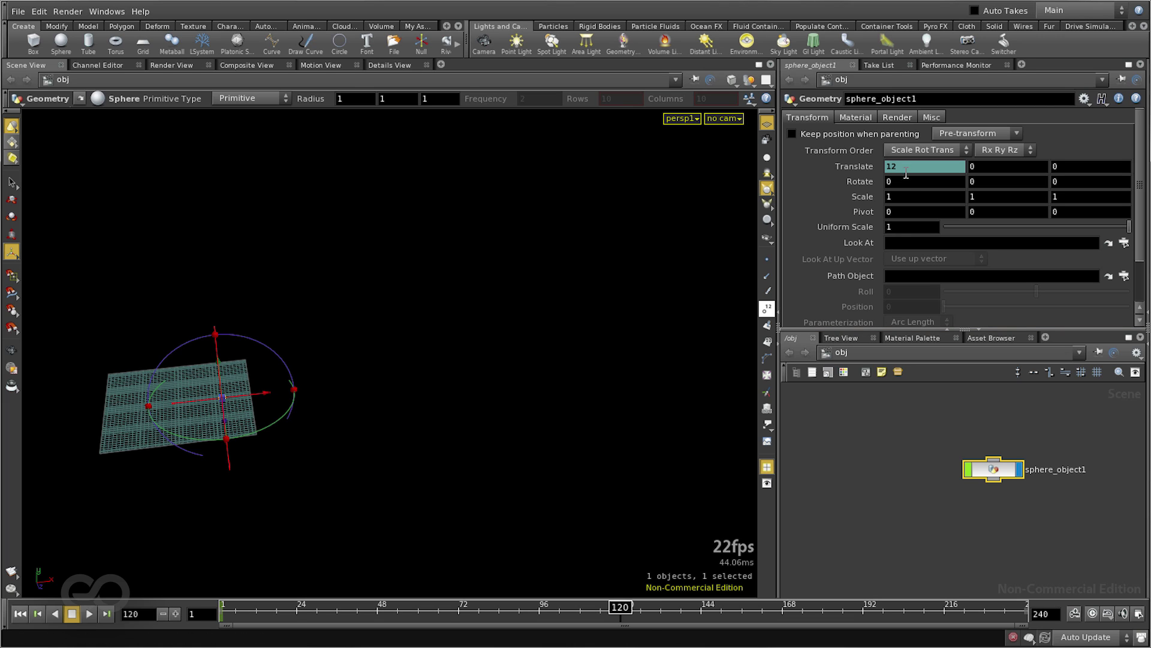
left_click(628, 609)
left_click_drag(662, 609, 1028, 609)
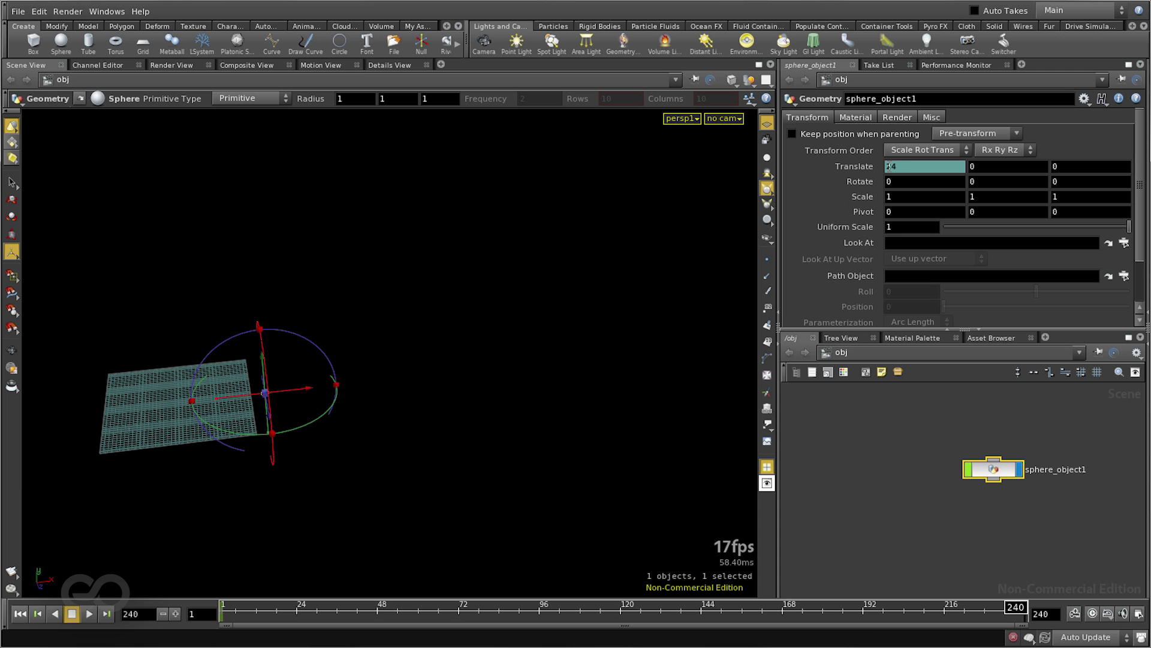
left_click_drag(852, 609, 748, 609)
key("Escape")
left_click_drag(334, 485, 312, 449)
key("Return")
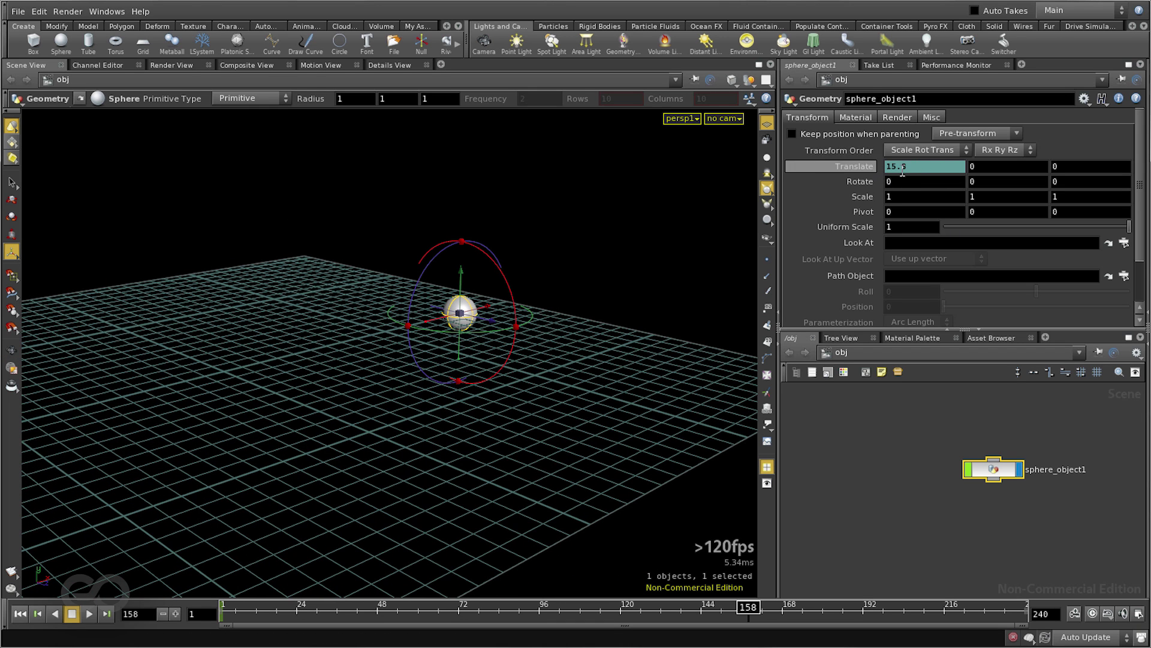
Step: Inspect the sphere near the grid's edge and scrub the timeline back to frame 3
key("Escape")
left_click_drag(643, 362, 566, 391)
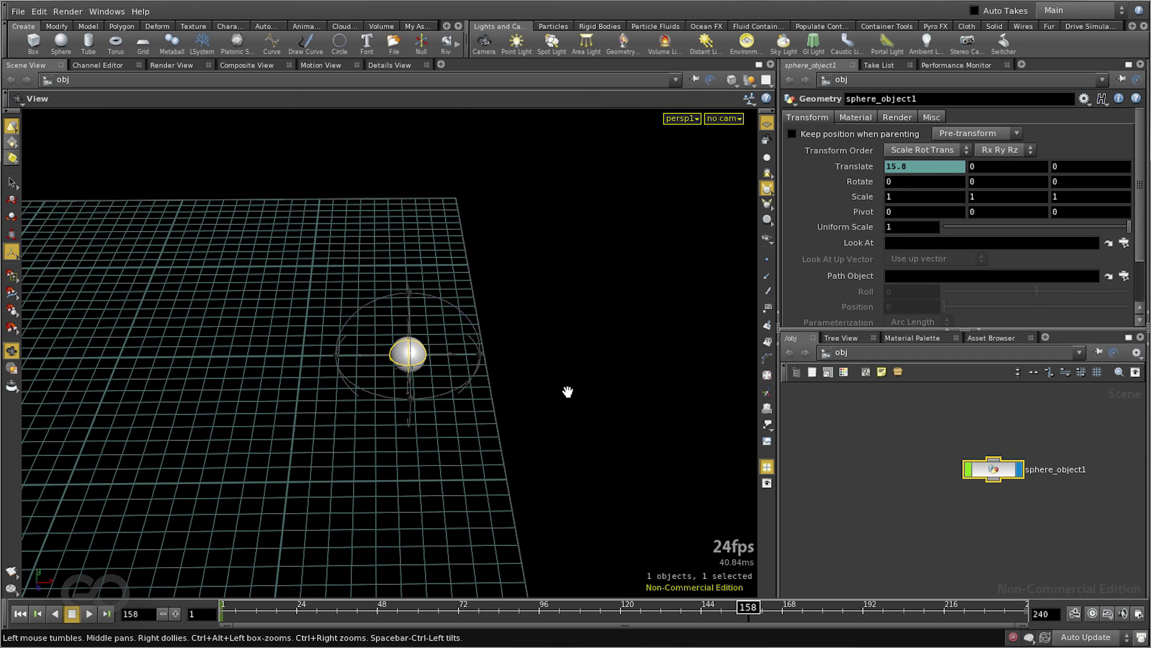
key("Return")
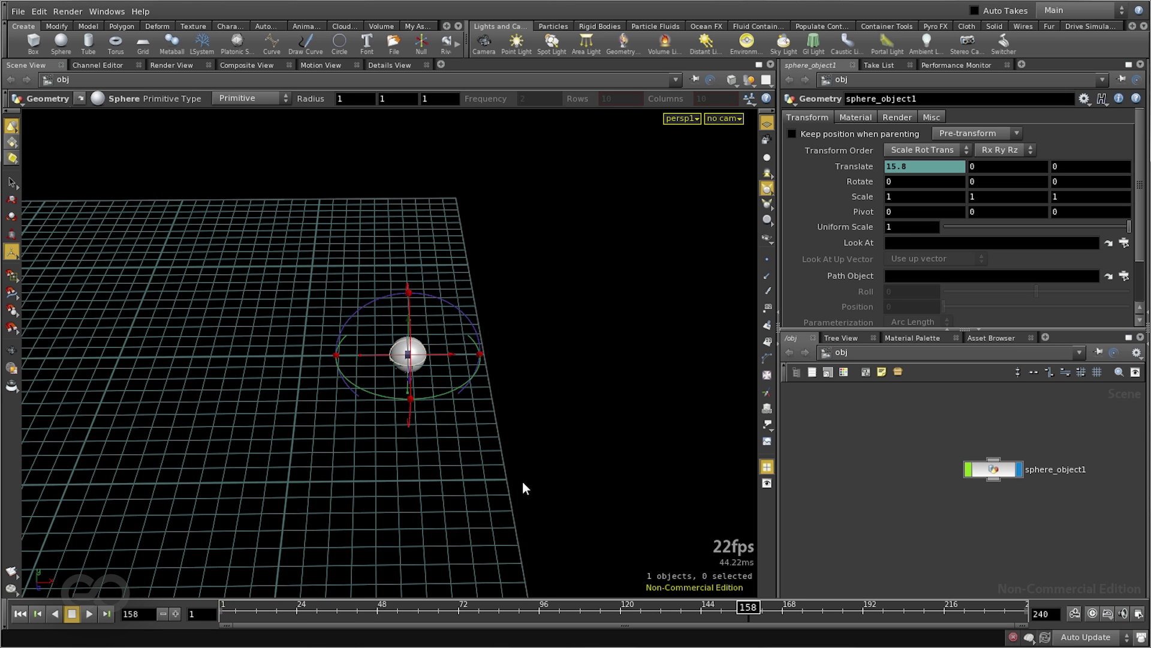
key("Escape")
mouse_move(452, 468)
left_mouse_down()
mouse_move(254, 412)
mouse_move(442, 475)
left_mouse_up()
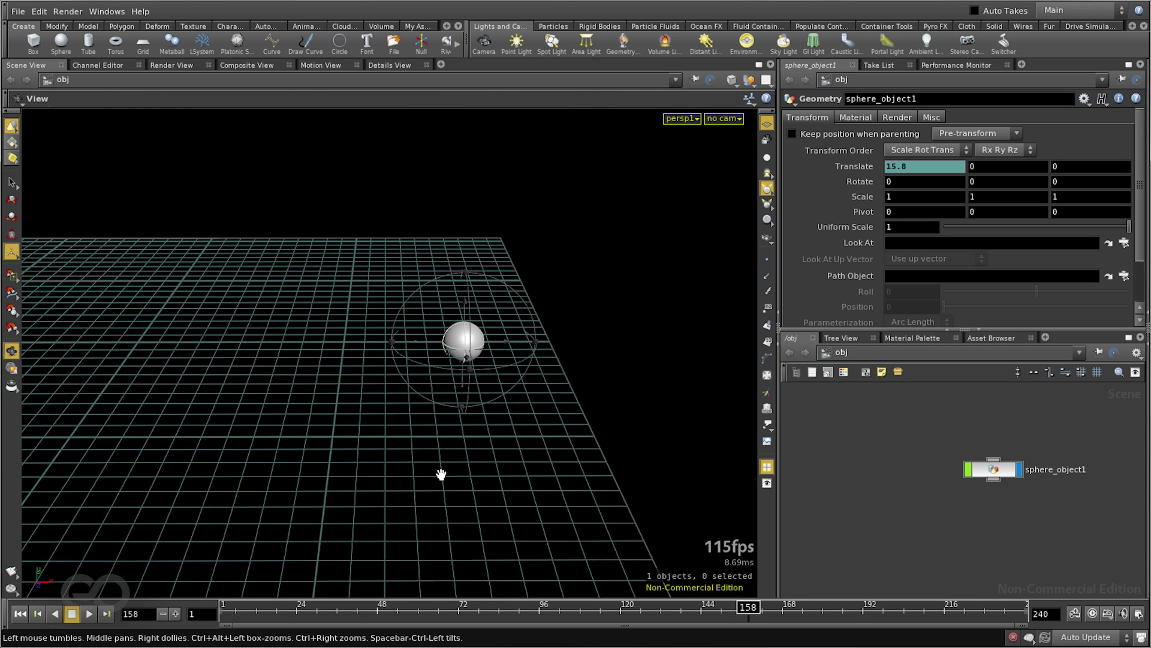
left_click(264, 611)
left_click_drag(260, 611, 220, 631)
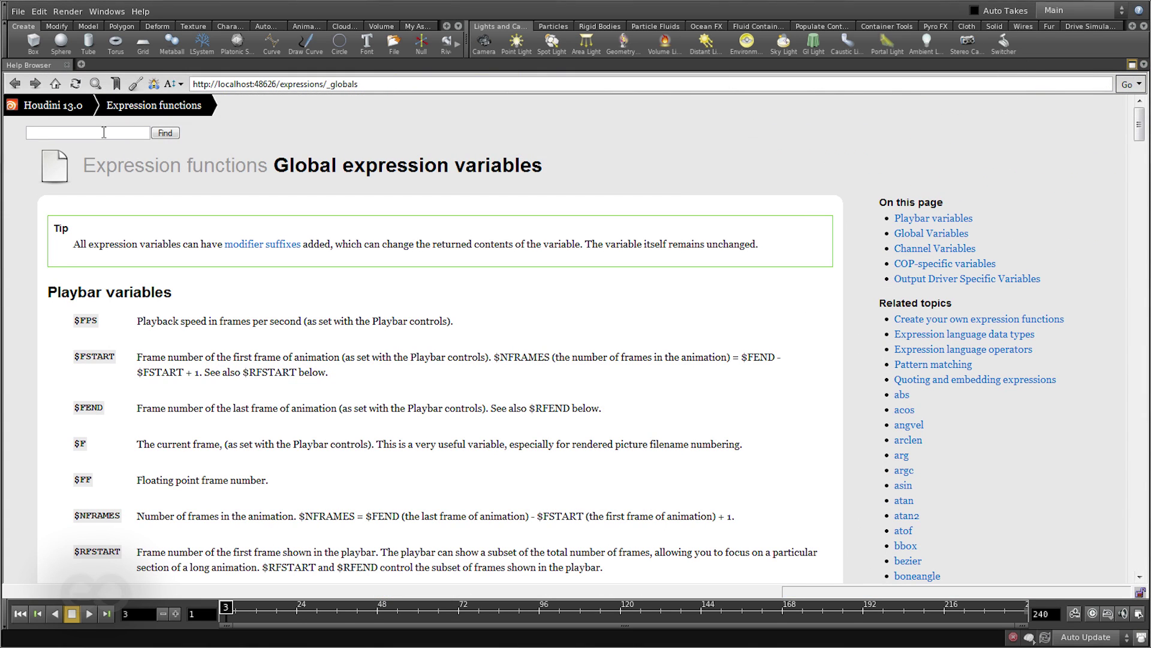
Step: Search the help for "expression", open the Expression functions page and look through the function list
type("expression")
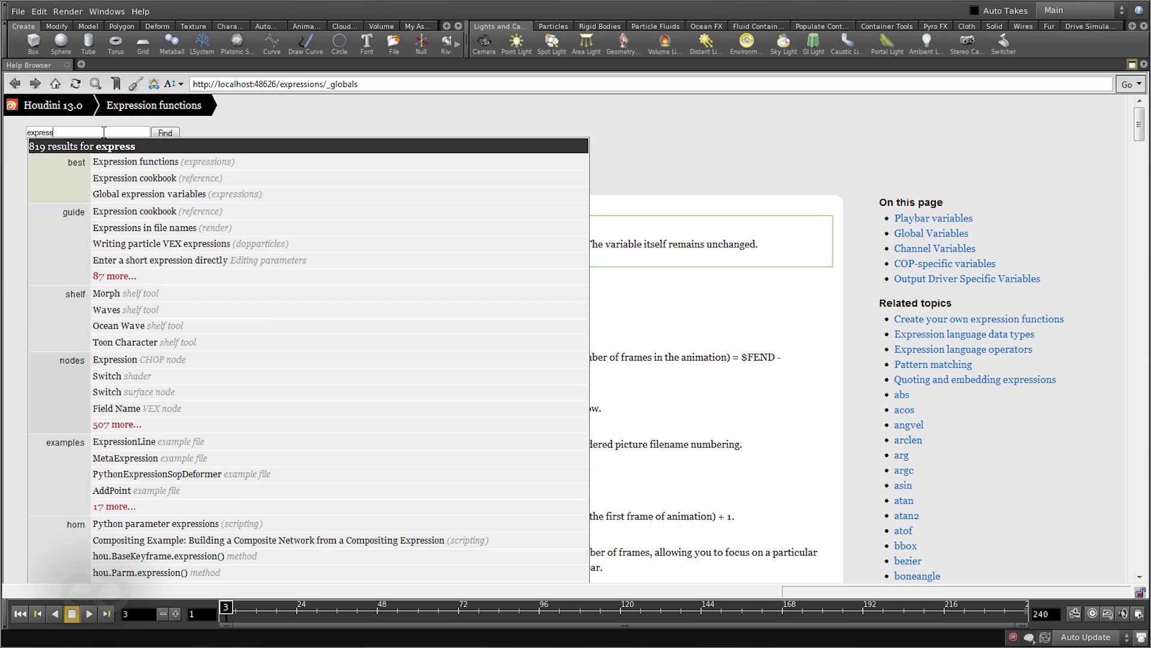
left_click(148, 157)
scroll(388, 410, "down", 15)
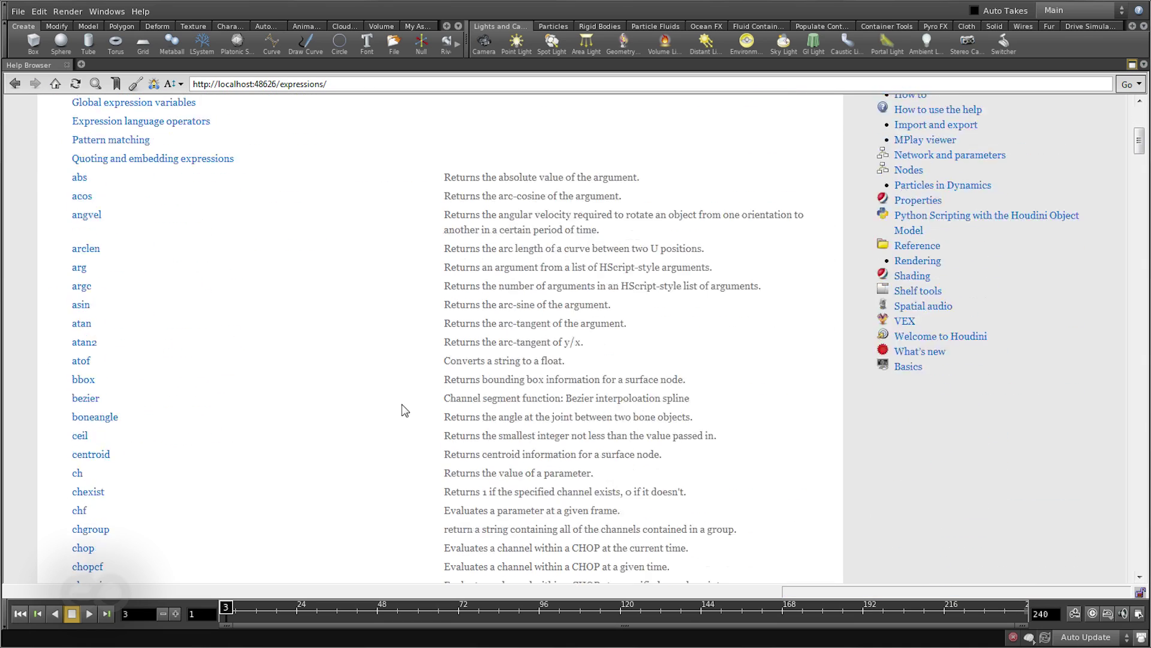
Step: Look through the rest of the expression functions list and open the help page of the sin function
scroll(384, 387, "down", 20)
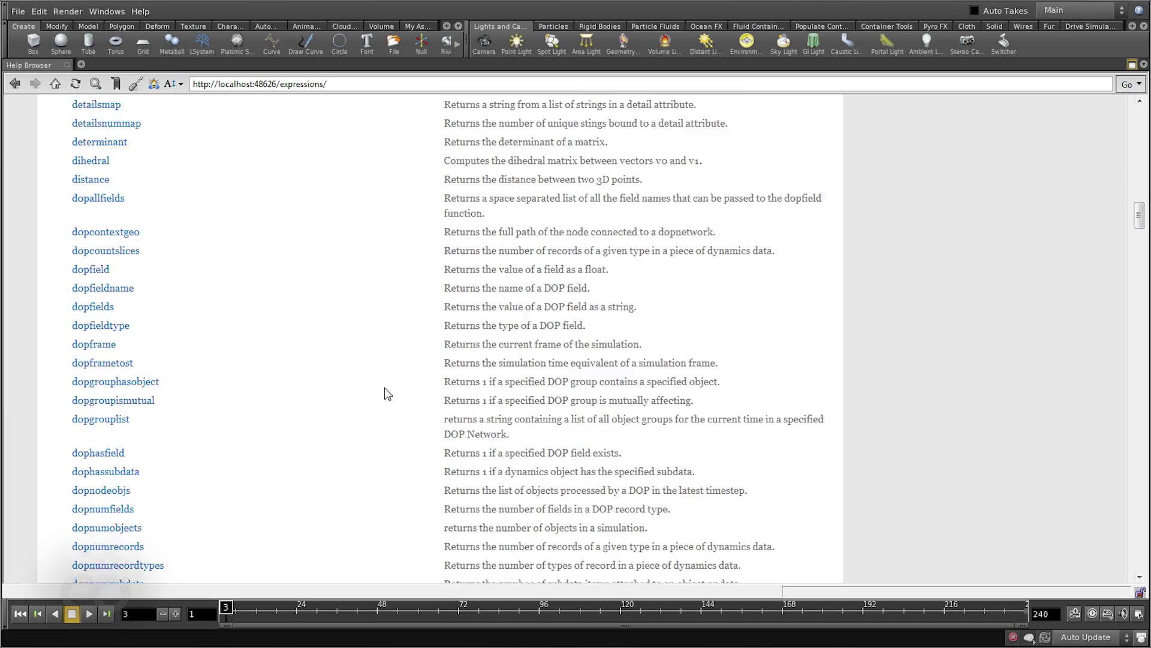
scroll(388, 396, "down", 20)
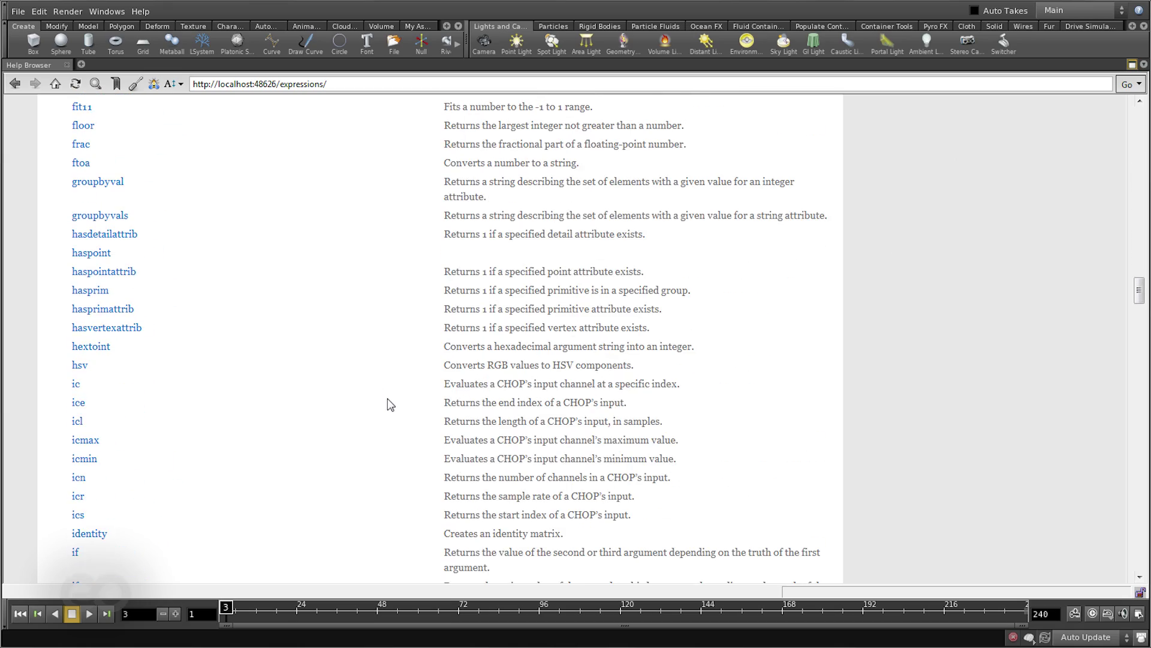
scroll(390, 404, "down", 20)
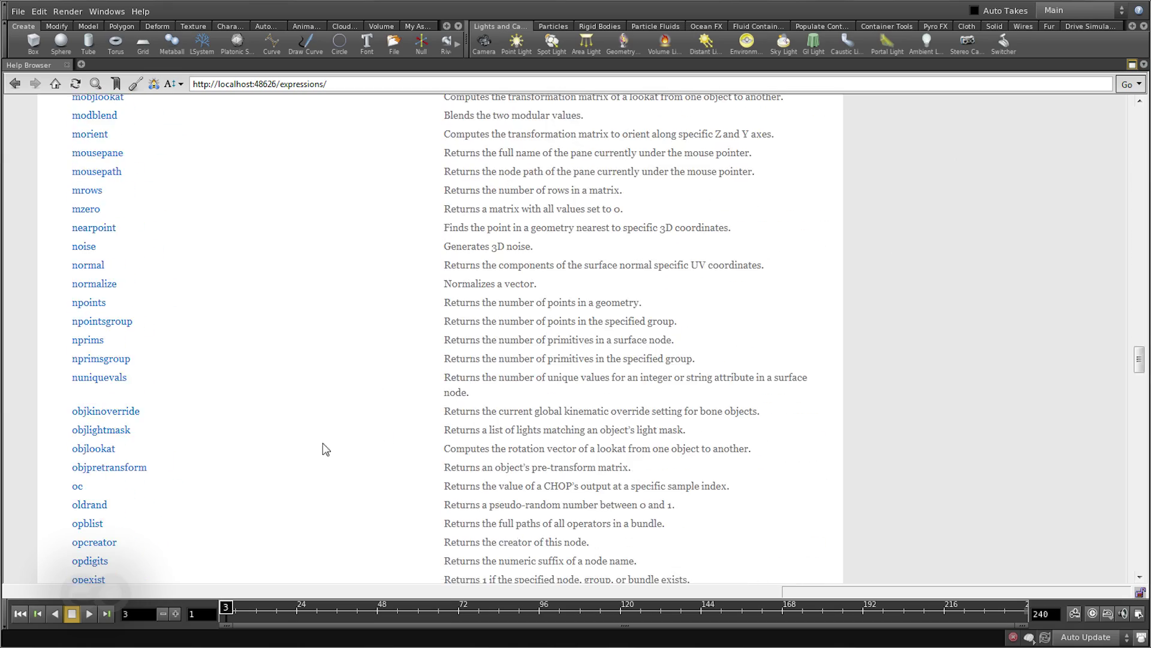
scroll(305, 448, "down", 20)
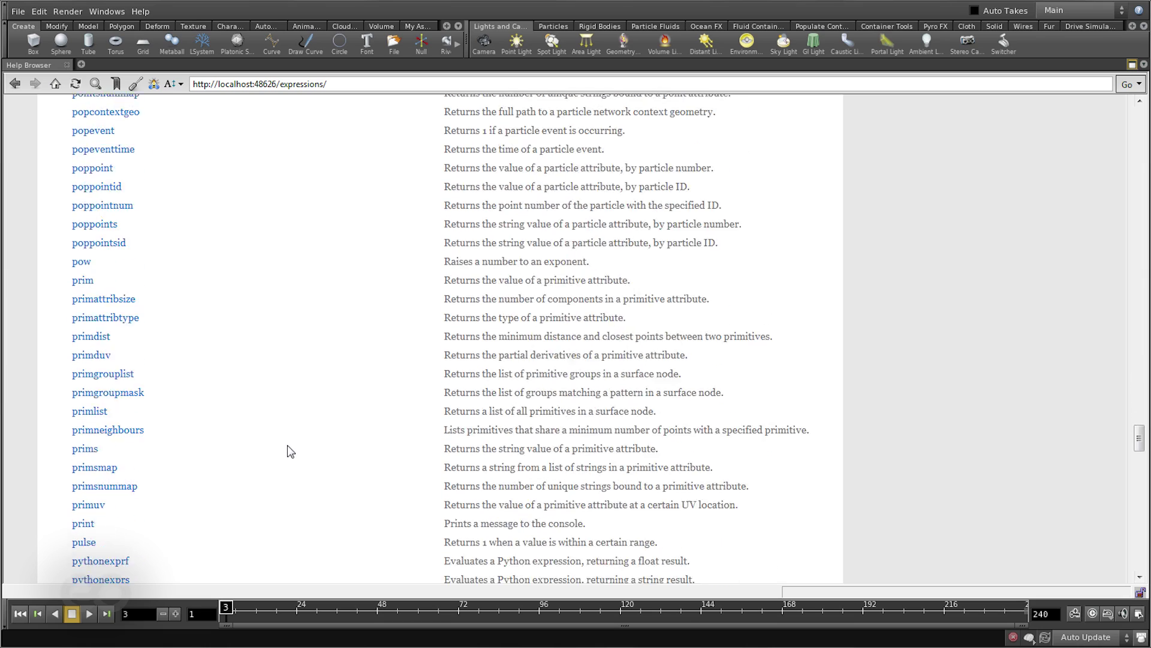
scroll(290, 451, "down", 10)
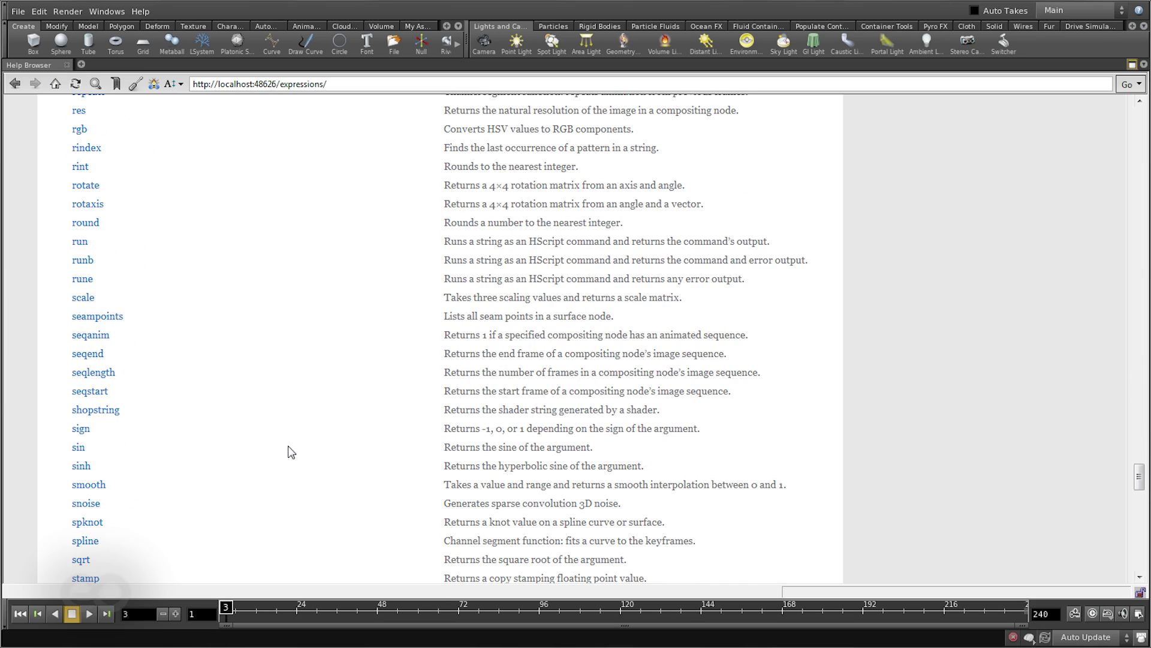
left_click_drag(492, 447, 593, 449)
left_click(78, 448)
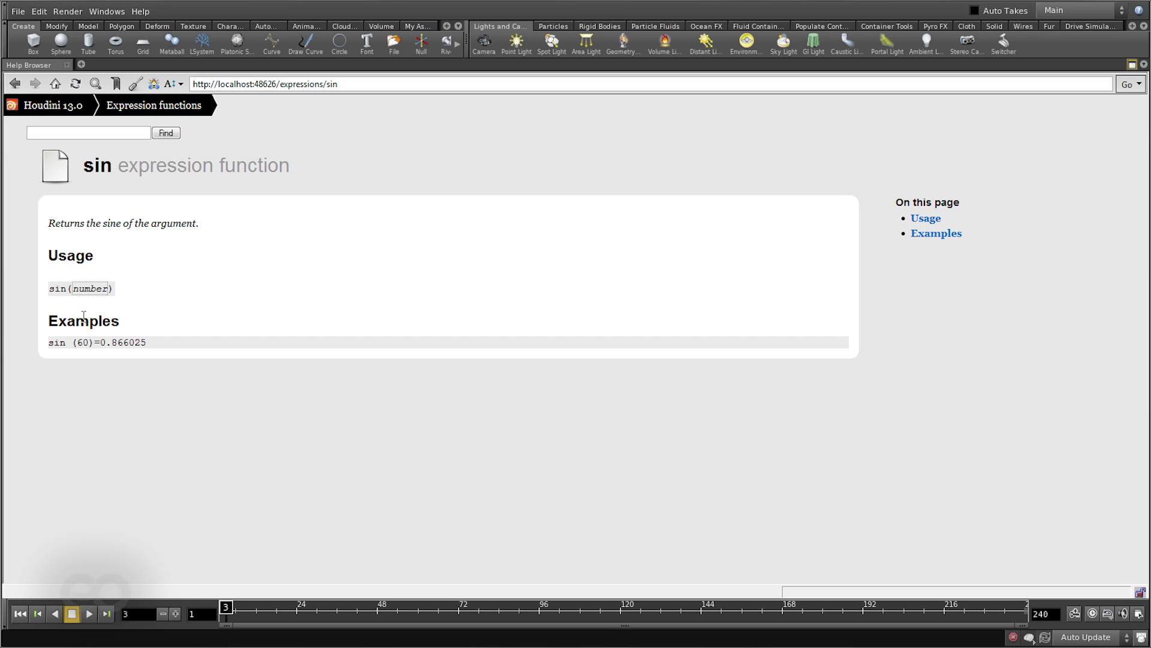
Step: Examine the sin function's usage syntax, its number argument and the example
left_click_drag(50, 288, 71, 288)
double_click(99, 290)
left_click(153, 346)
Step: Return to the full pane layout, set the sphere's Y translation to sin($F) and scrub the timeline to frame 22
left_click(1132, 64)
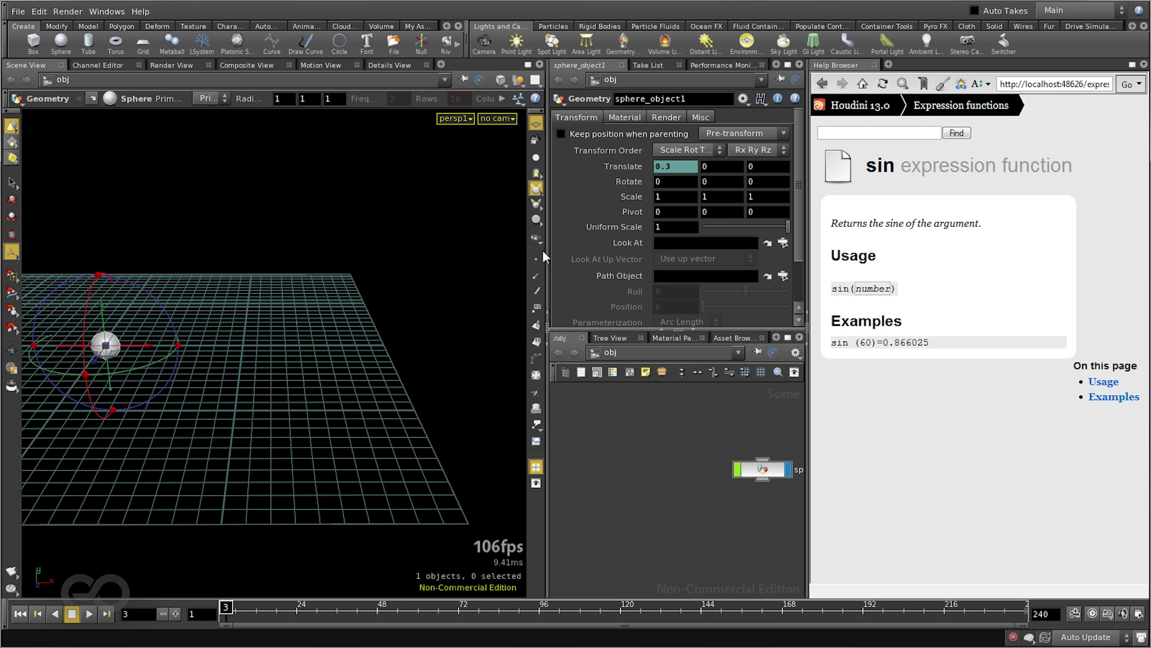
left_click_drag(546, 249, 427, 249)
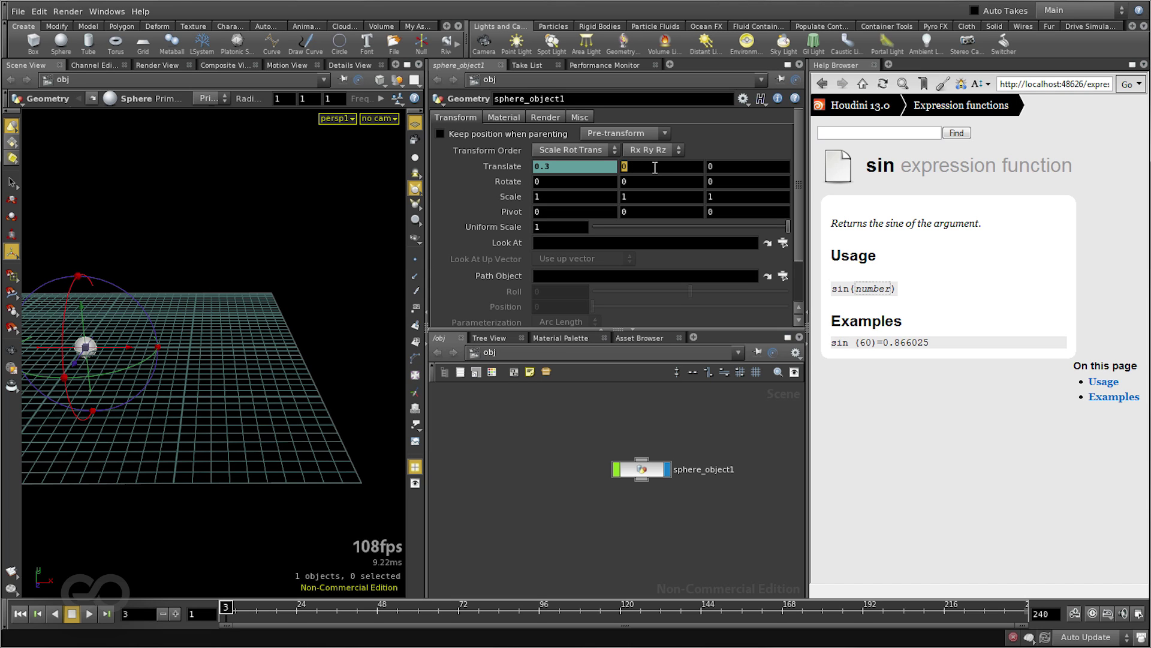
type("sin")
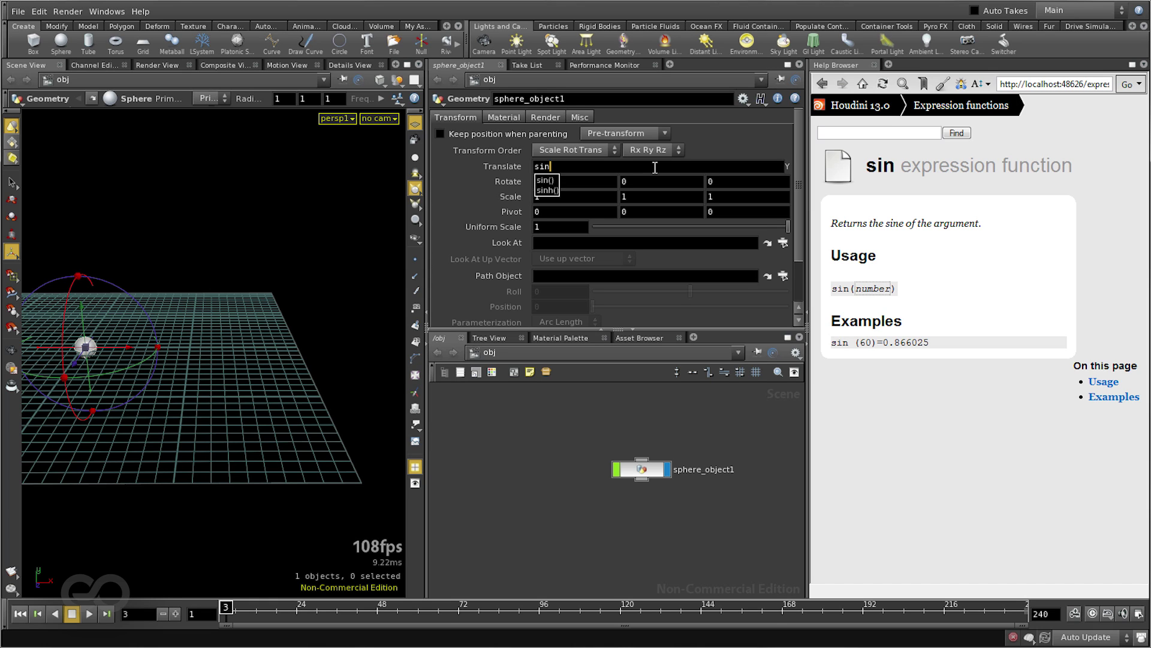
key("Down")
key("Return")
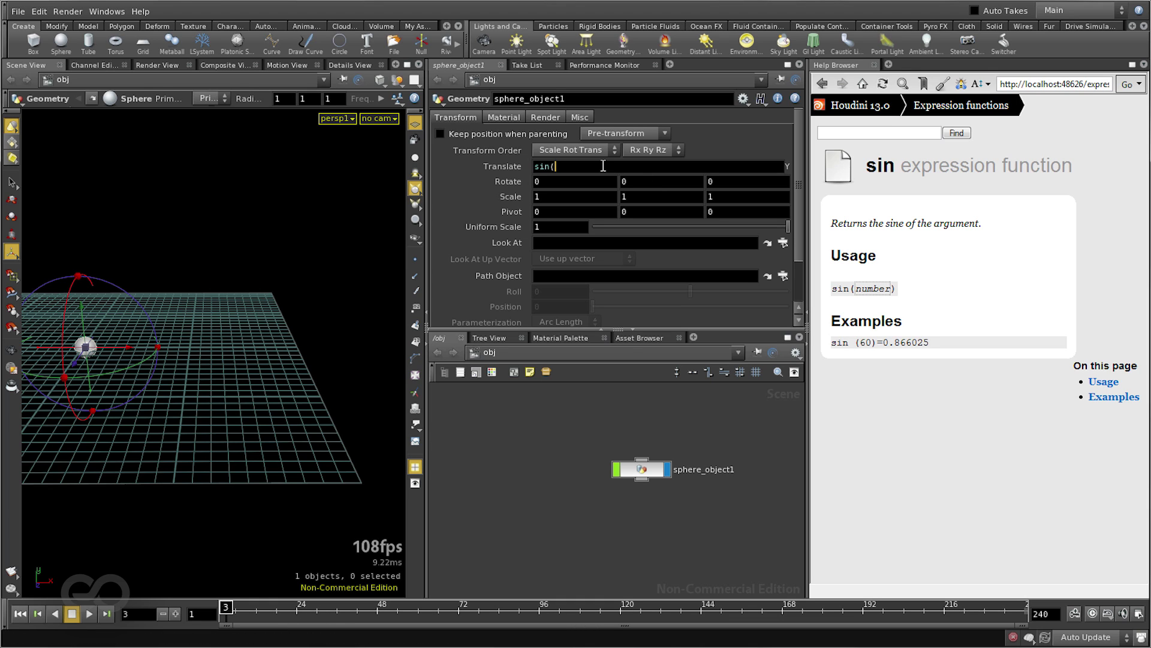
type("$F")
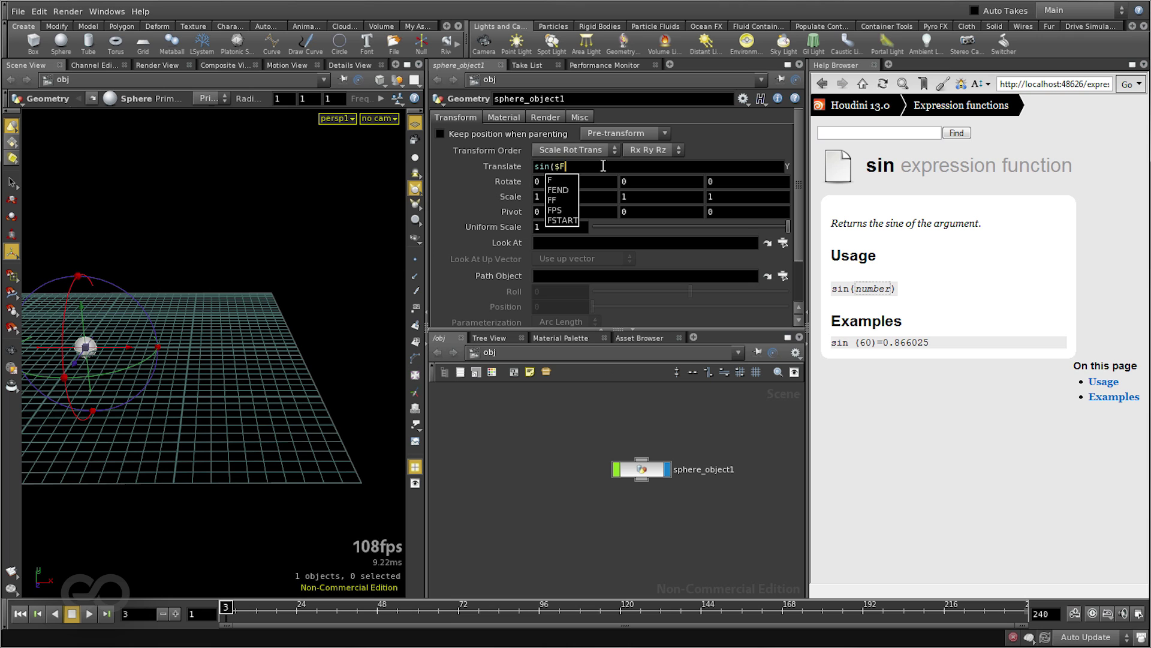
type(")")
key("Return")
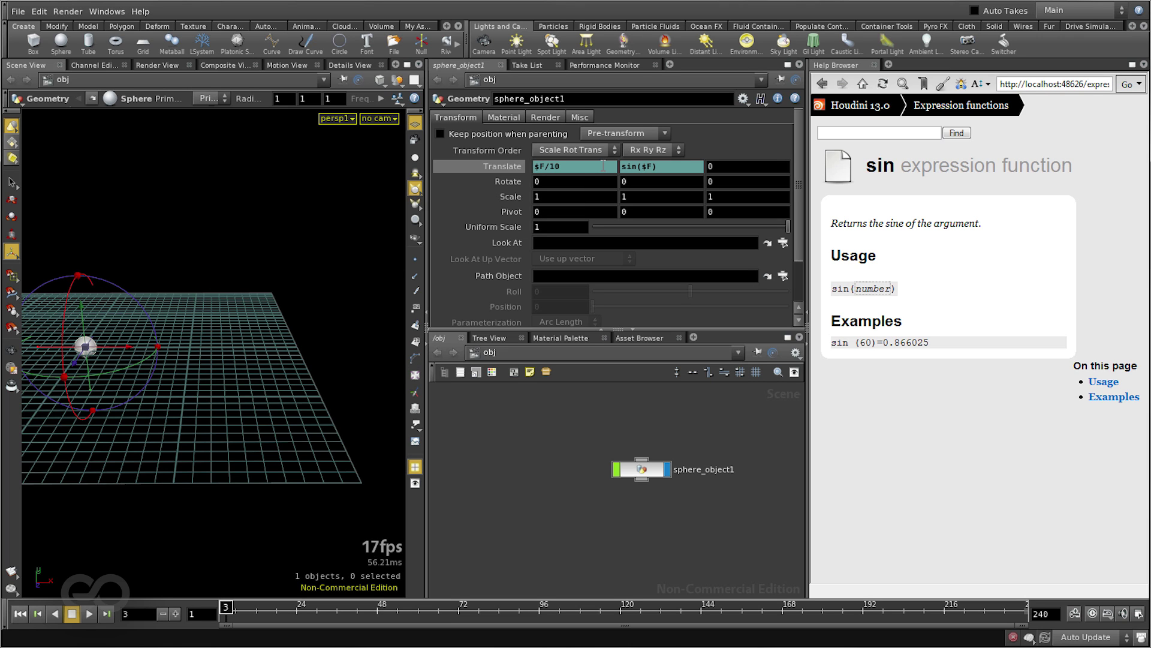
mouse_move(226, 608)
left_mouse_down()
mouse_move(1010, 610)
mouse_move(525, 610)
mouse_move(290, 630)
left_mouse_up()
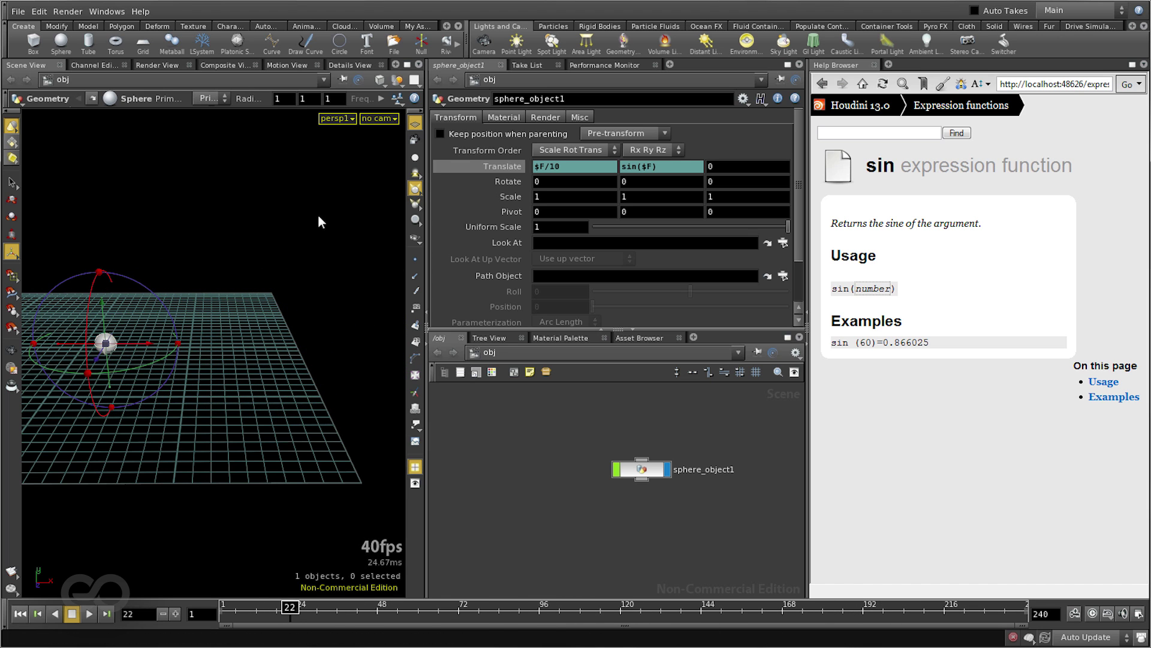
Step: Hide the help pane and split the scene view into two stacked viewports
left_click(807, 340)
left_click(594, 79)
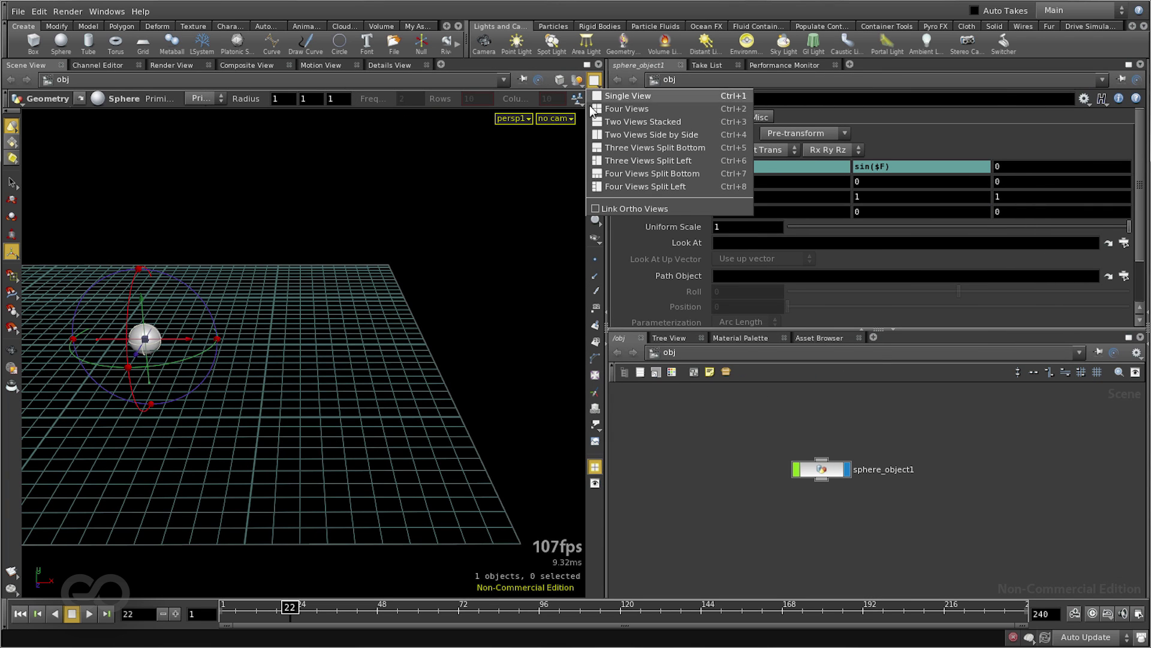
left_click(599, 122)
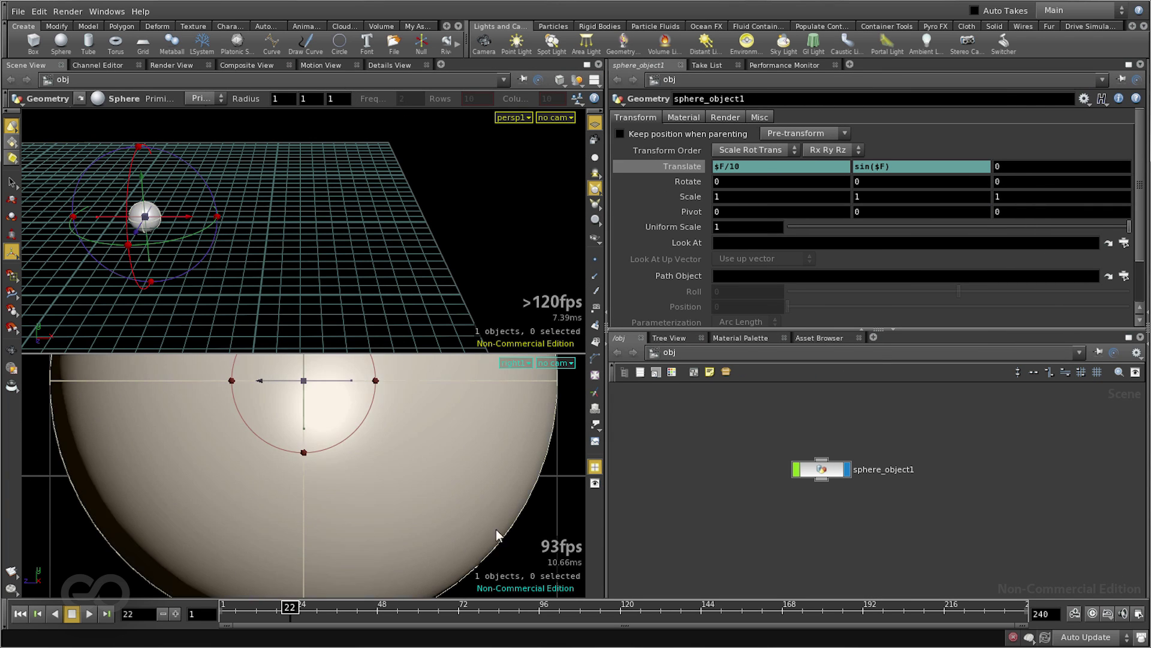
Step: Change the lower viewport to the front view and check the sphere's motion by scrubbing, ending at frame 1
scroll(496, 534, "down", 10)
left_click(512, 362)
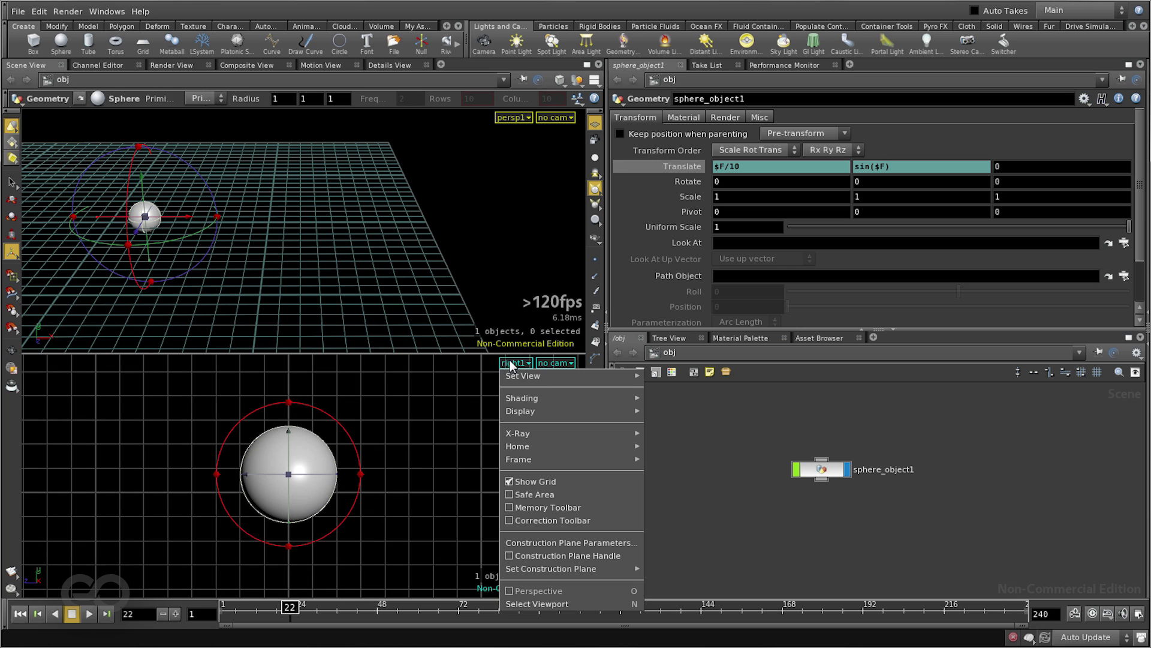
mouse_move(527, 377)
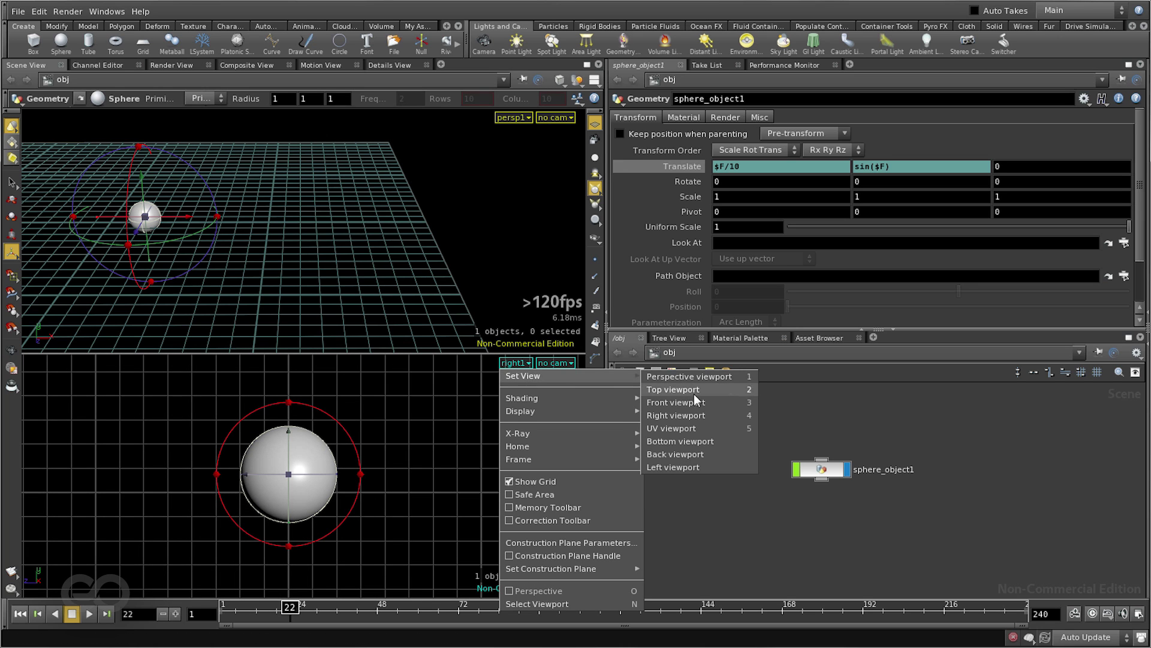
left_click(694, 403)
key("Escape")
scroll(270, 470, "down", 6)
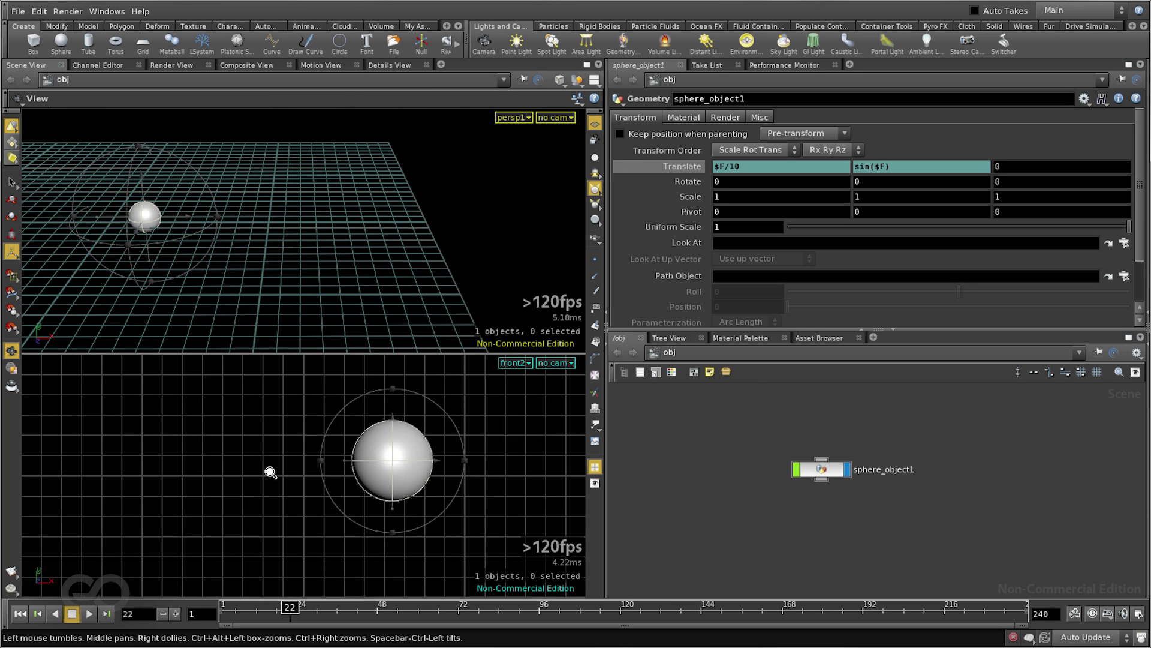
middle_click_drag(462, 489, 288, 488)
key("Return")
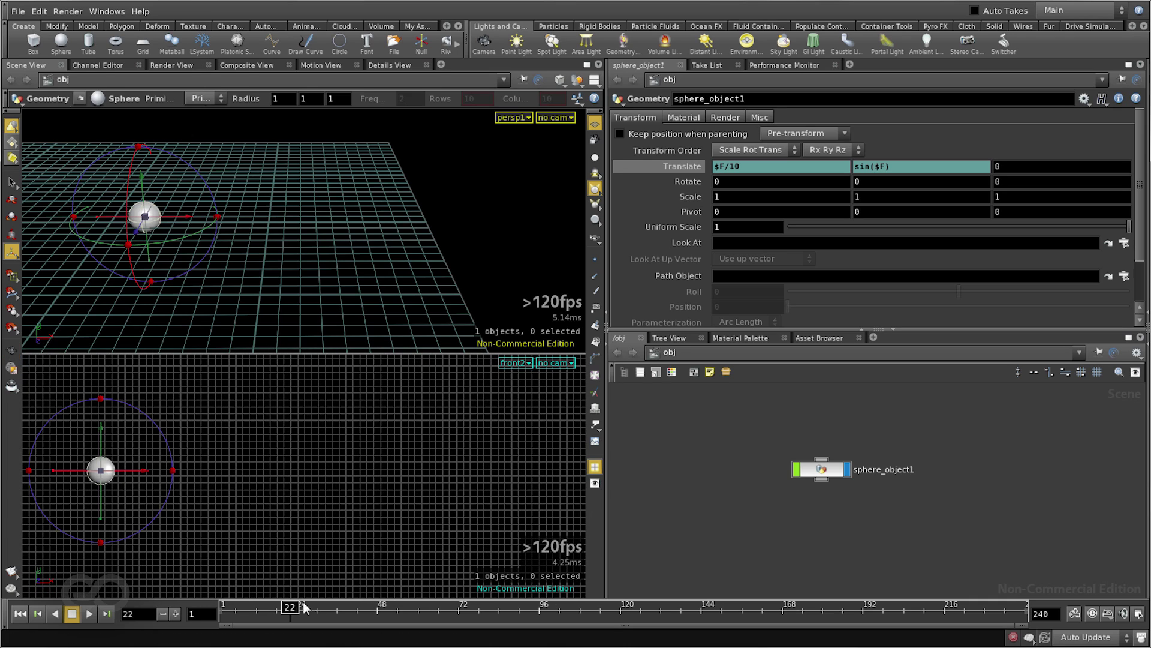
left_click_drag(318, 601, 91, 480)
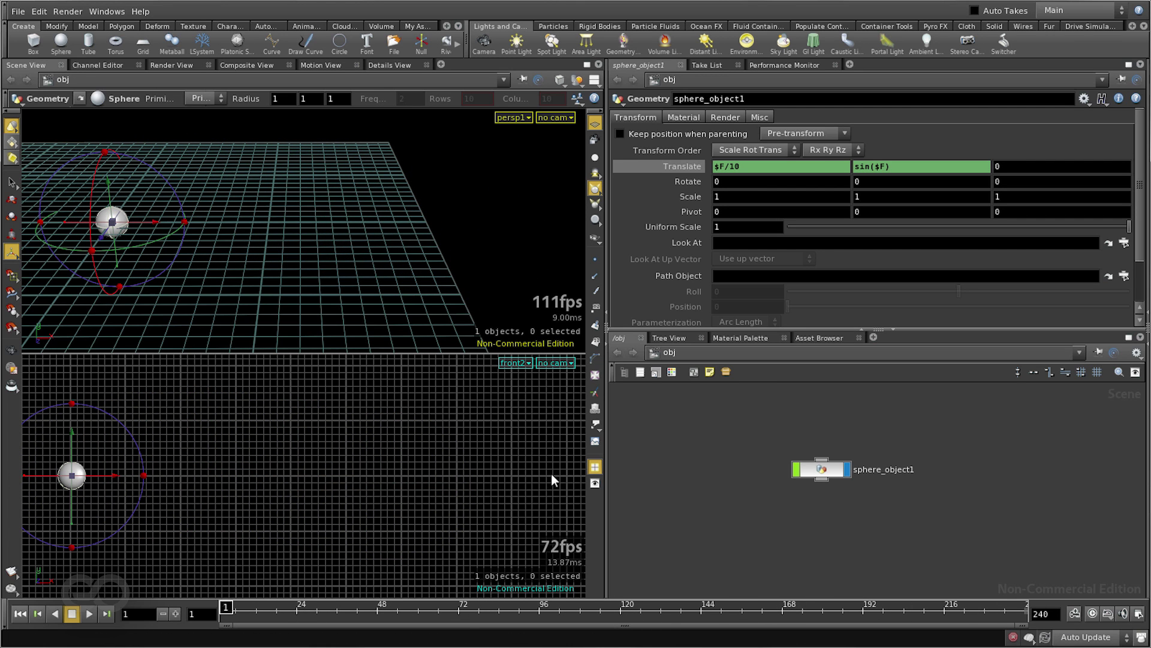
Step: Change the sphere's Y translation to sin($F*5) and check the wave motion by scrubbing, ending at frame 1
left_click(896, 168)
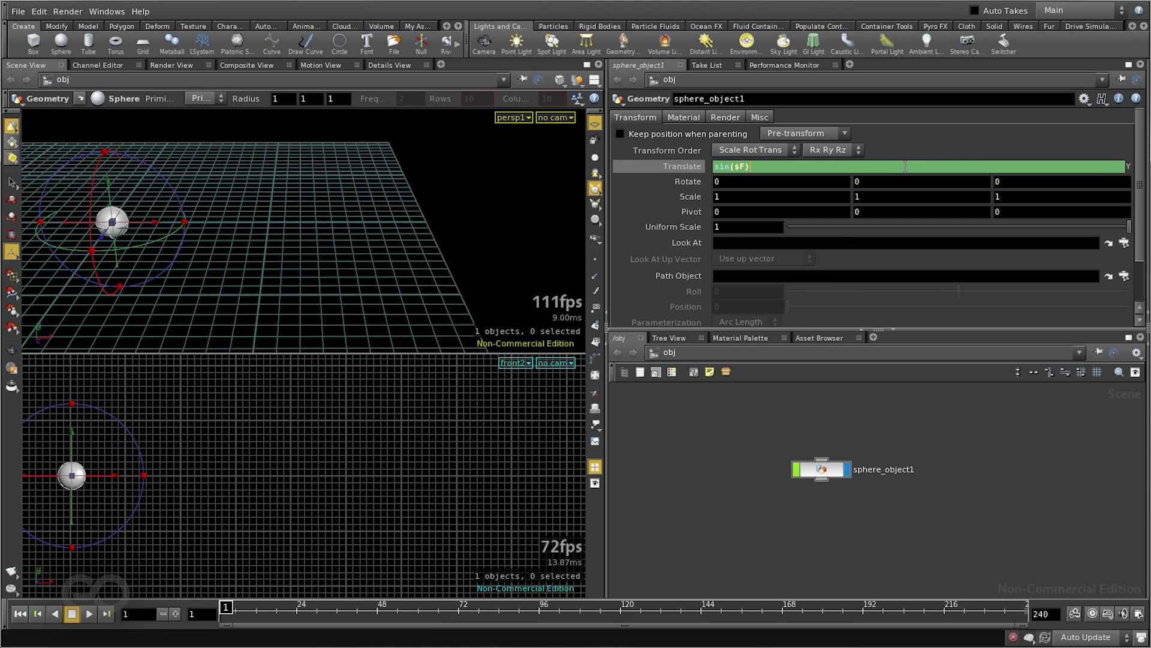
key("Left")
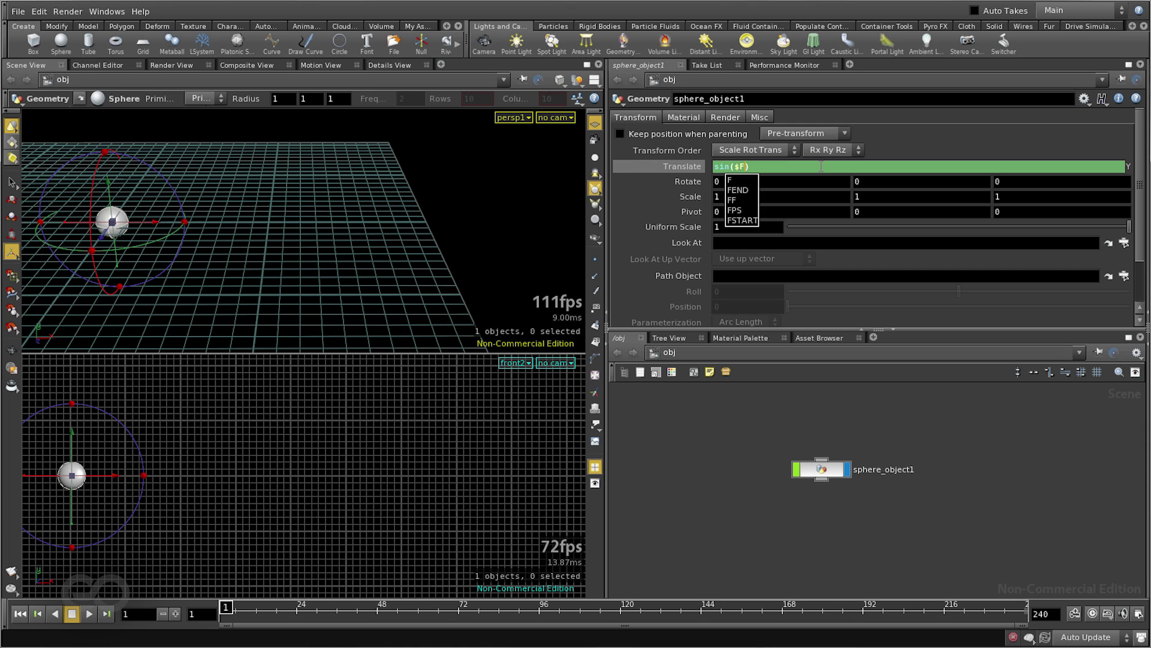
type("*5")
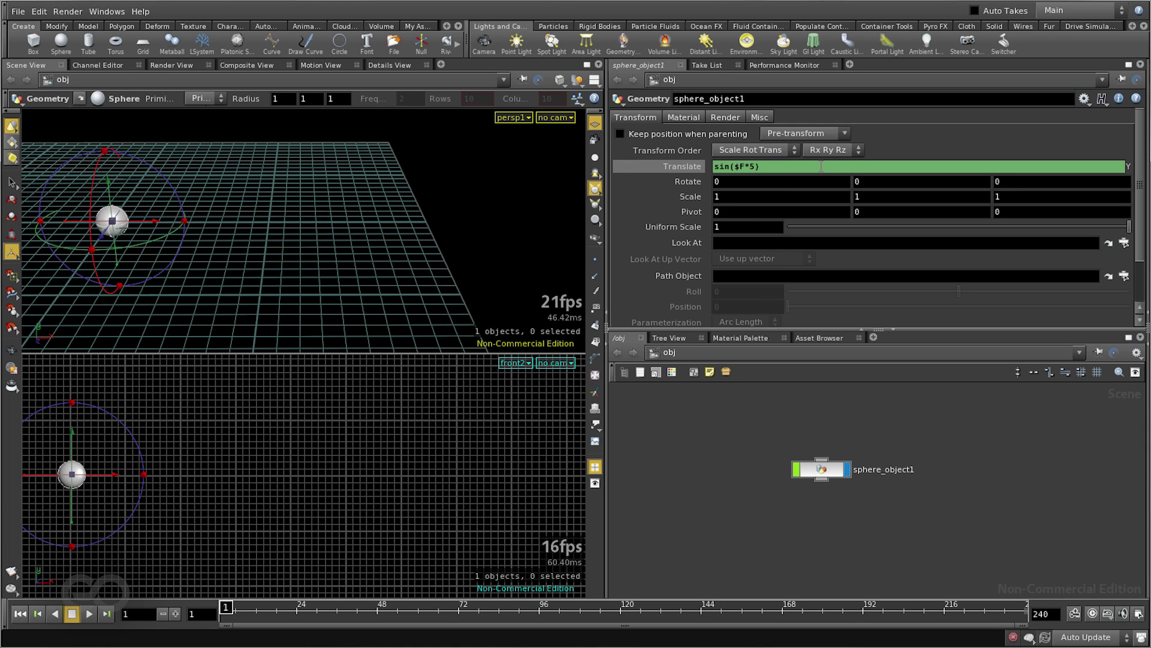
left_click_drag(736, 168, 757, 169)
left_click_drag(225, 607, 174, 647)
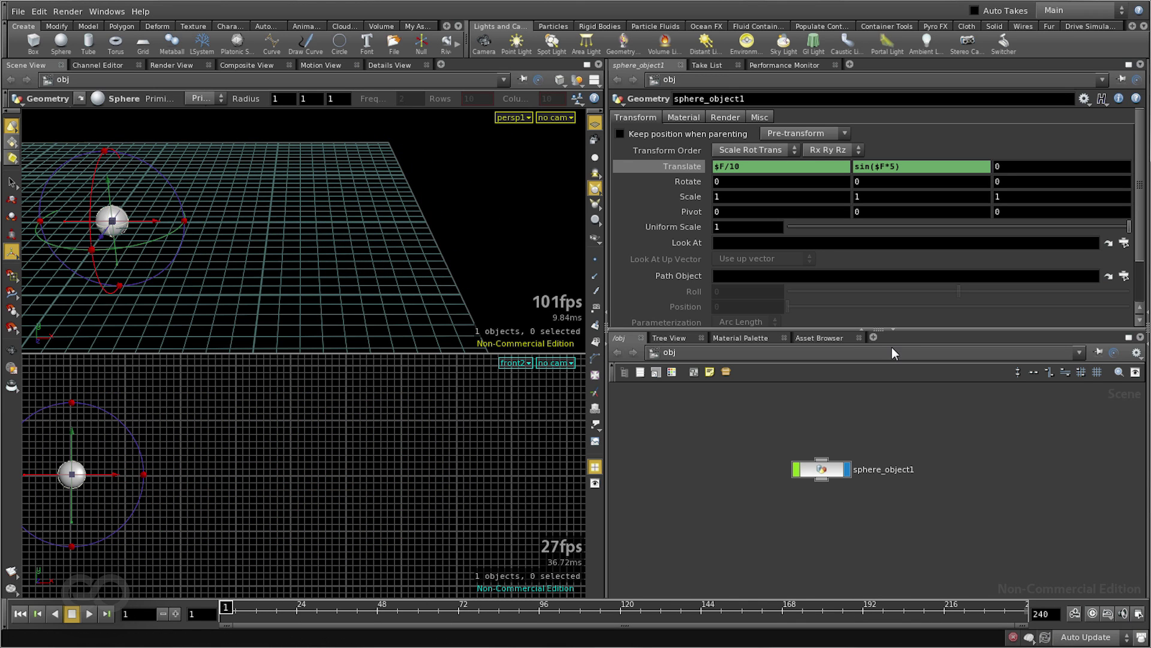
Step: Inspect the Y translation expression and toggle Translate between its evaluated values and its expressions
left_click(854, 166)
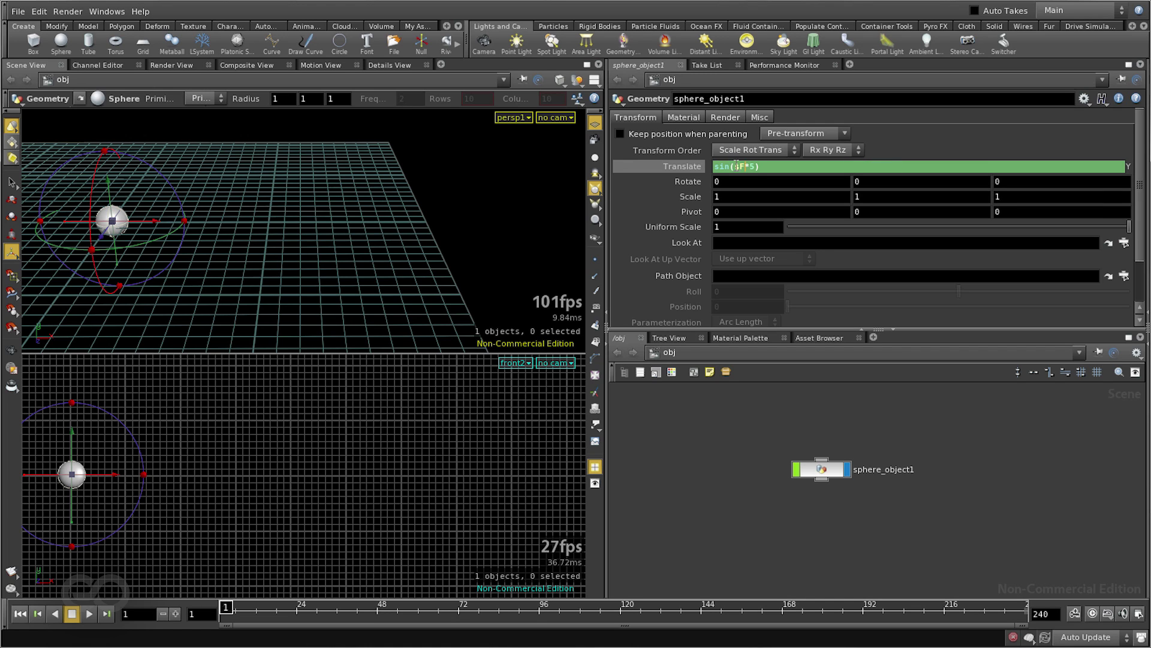
key("Return")
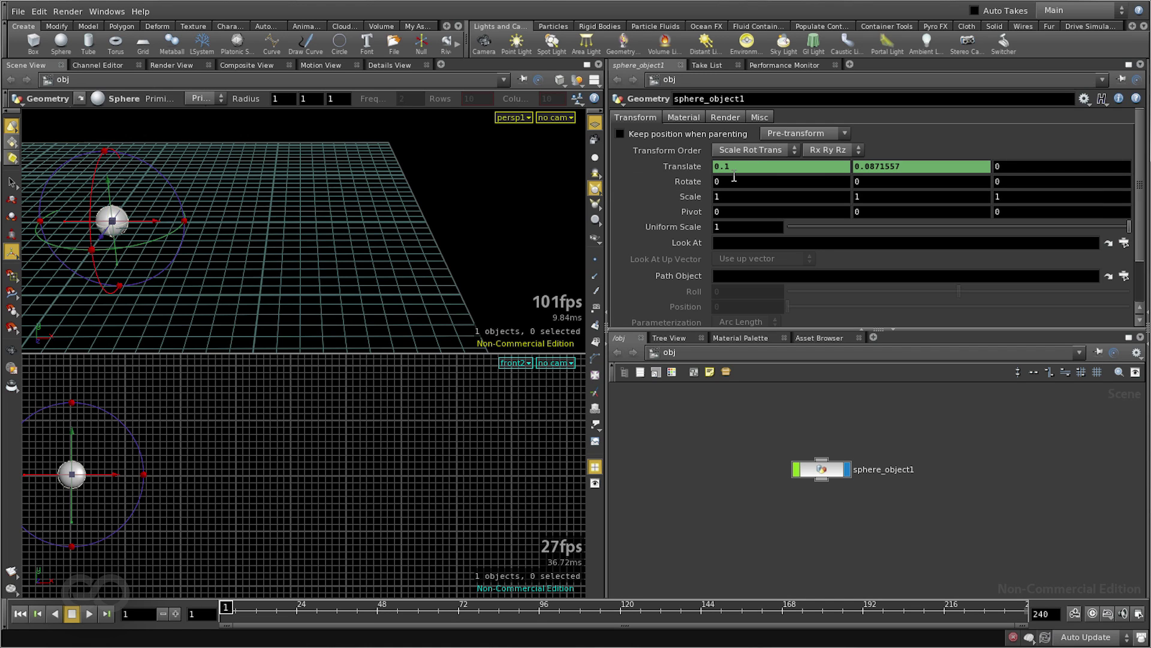
left_click(689, 166)
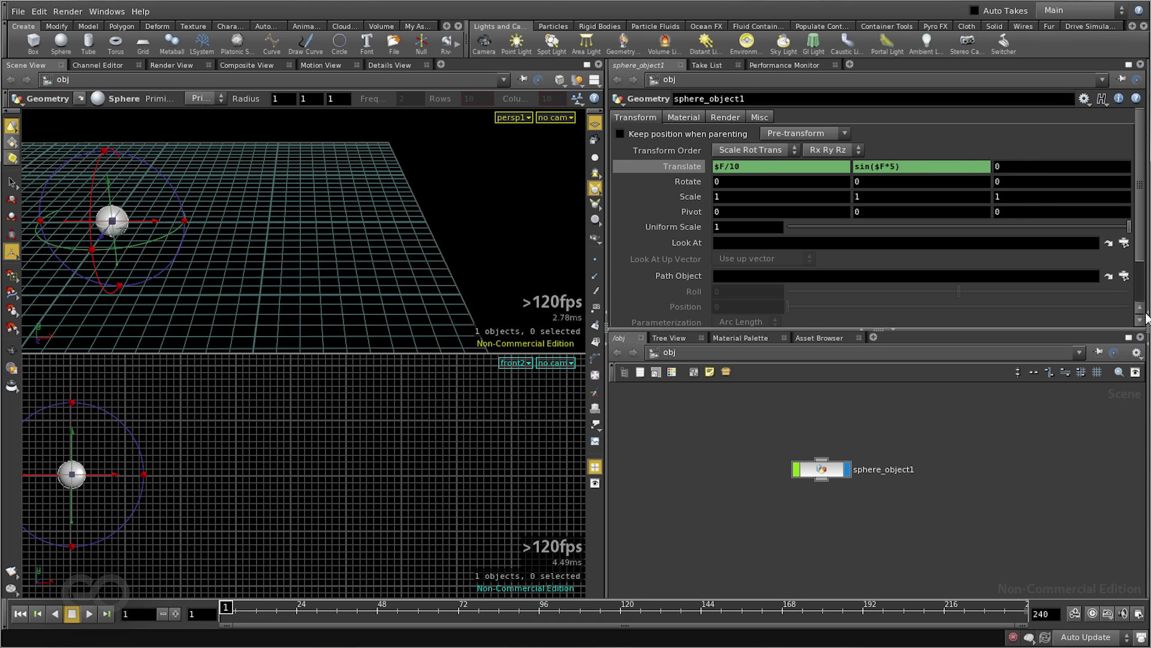
Step: Reopen the help, go back to the Expression functions page and examine its introduction and general topics
key("F1")
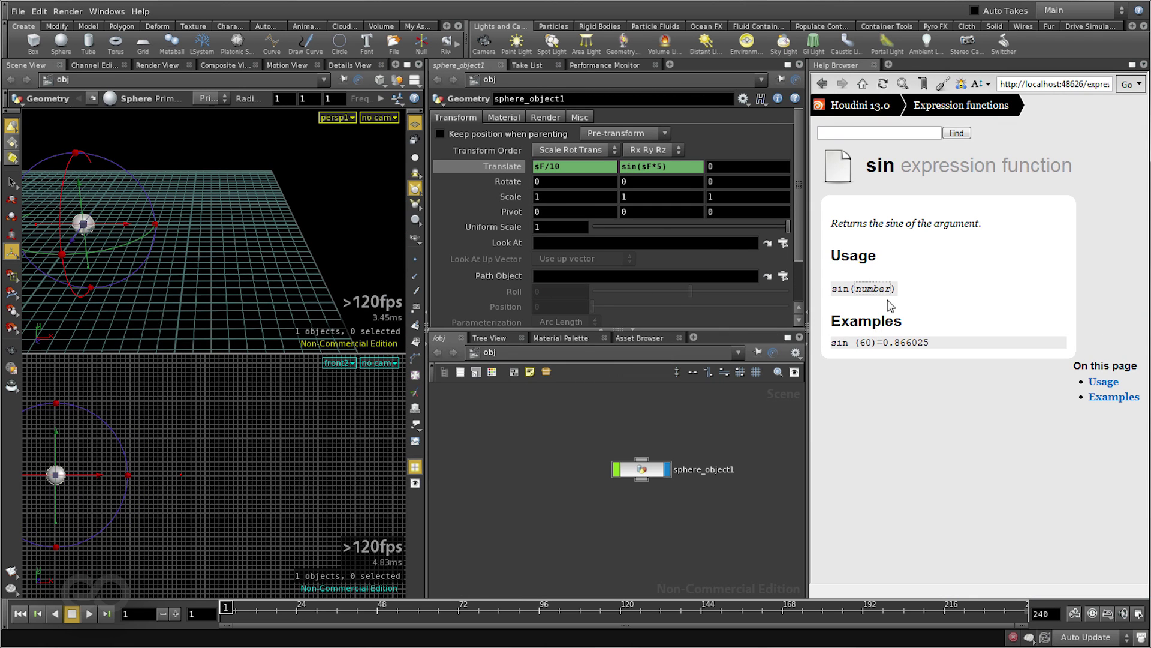
left_click(822, 83)
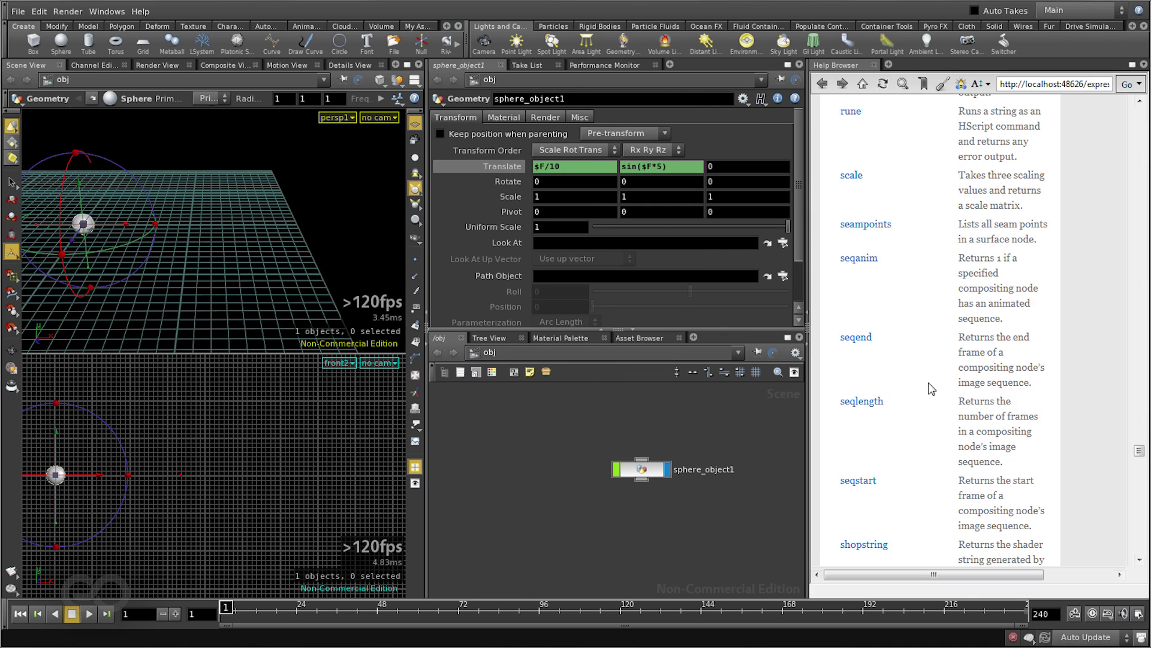
scroll(931, 388, "up", 2)
left_click_drag(1140, 451, 1139, 114)
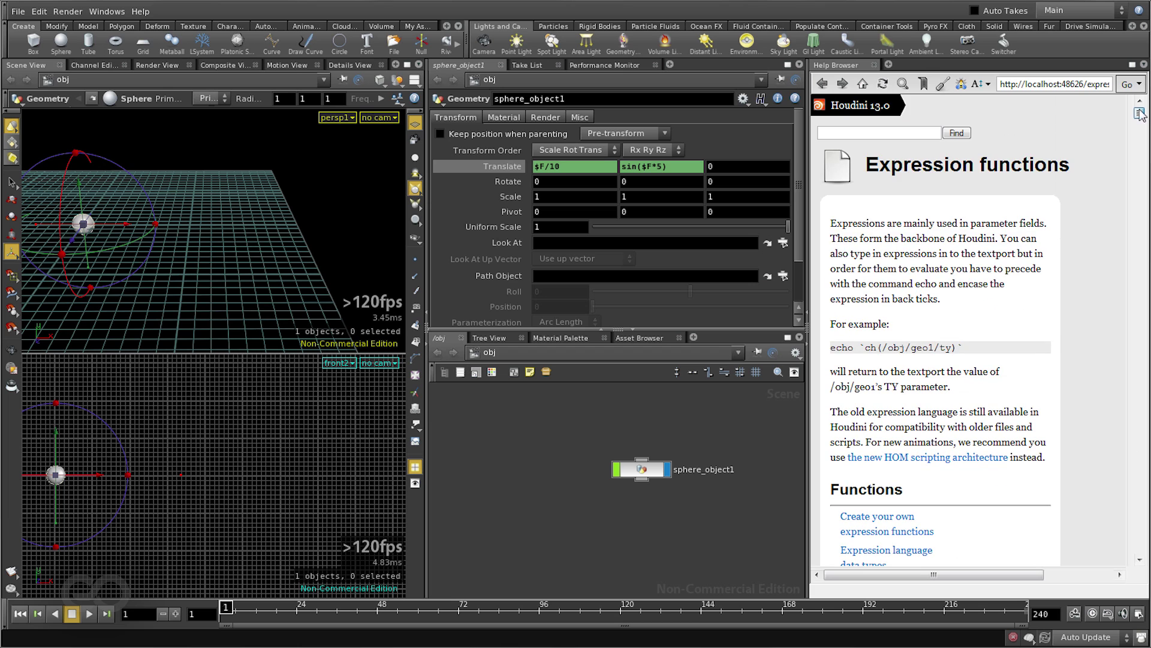
scroll(1022, 517, "down", 3)
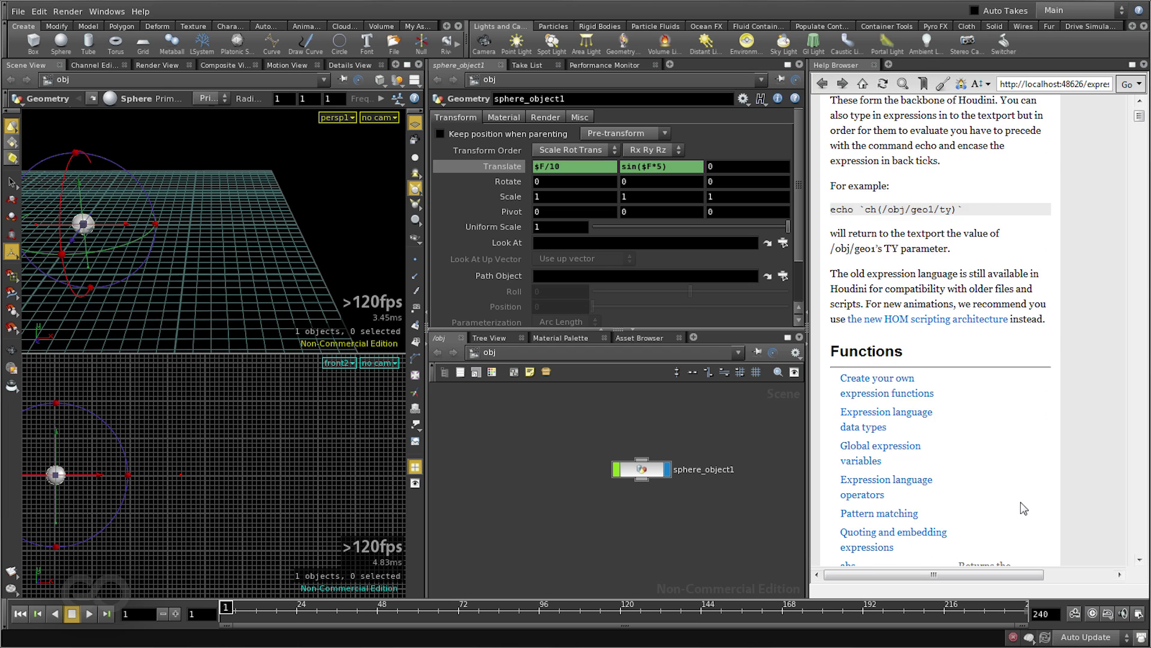
scroll(1024, 508, "down", 2)
scroll(953, 276, "up", 5)
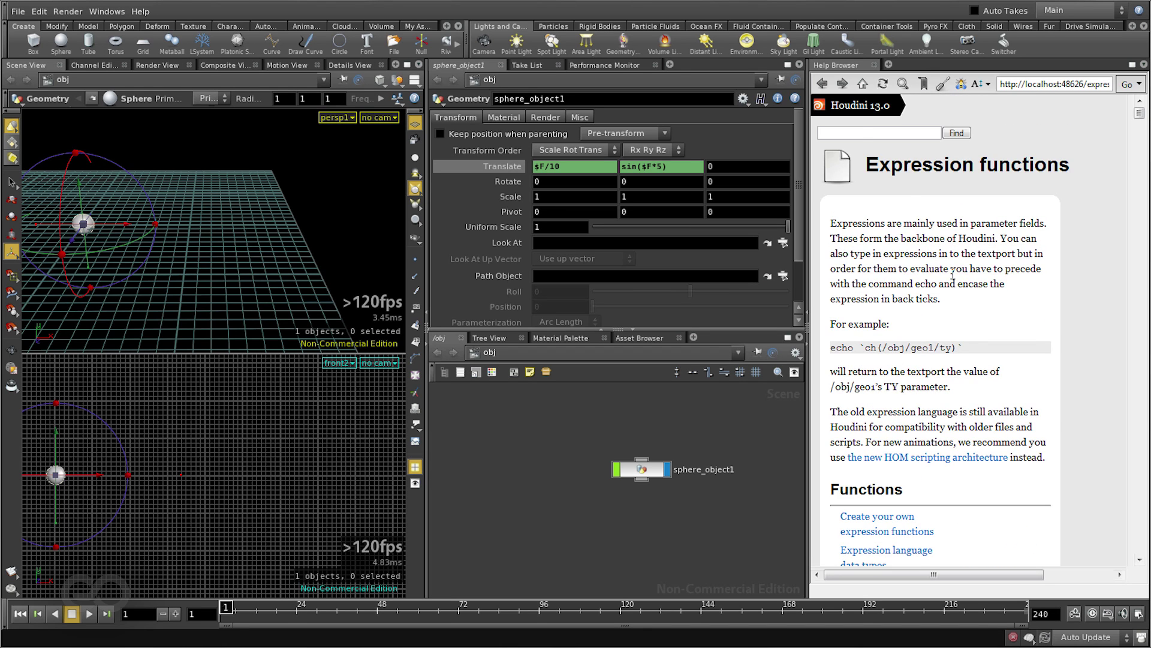
Step: Search the help for "express", open the Expression cookbook, enlarge the help pane and read through the recipes
left_click(861, 130)
type("express")
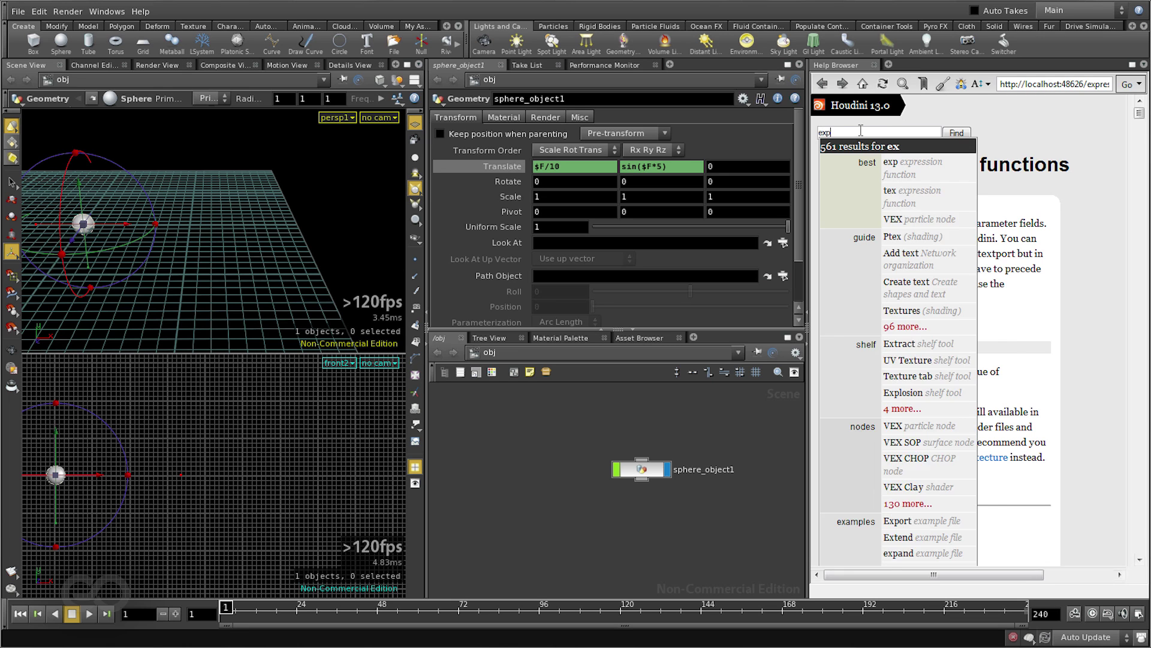
left_click(924, 190)
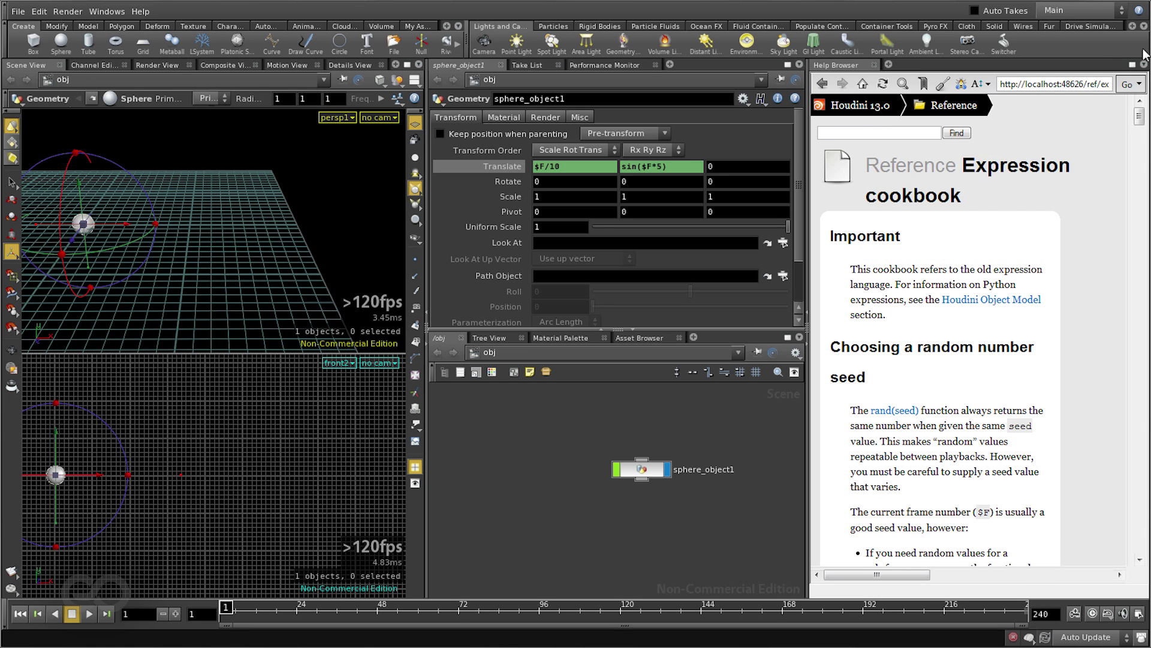
key("ctrl+b")
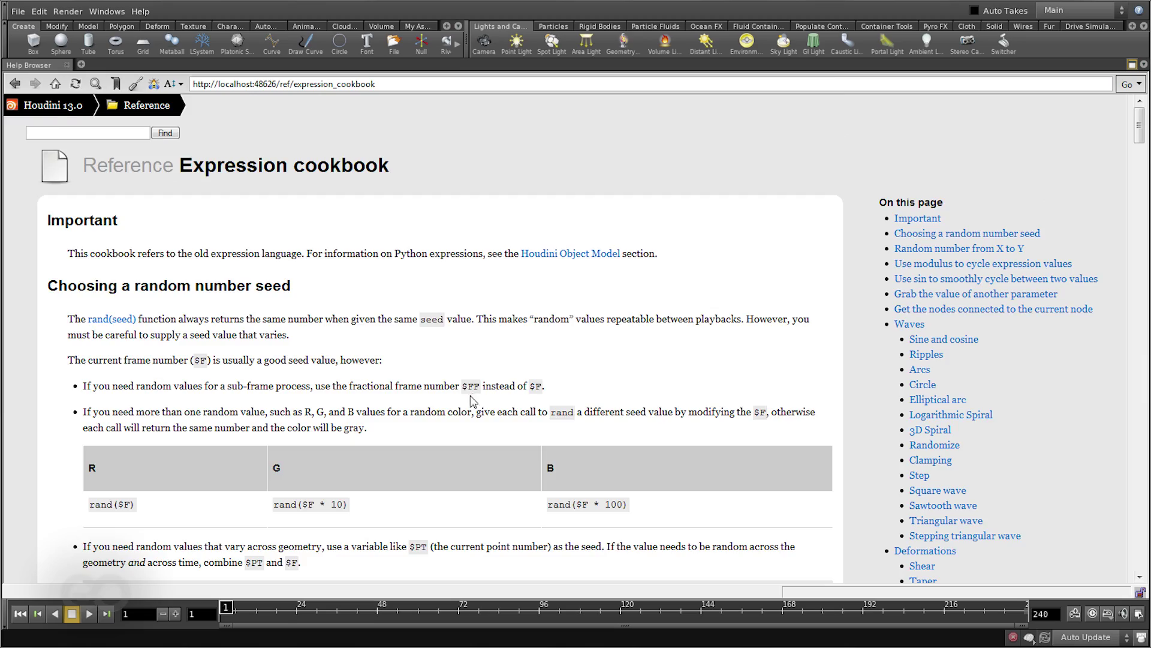
scroll(470, 395, "down", 10)
scroll(577, 430, "down", 20)
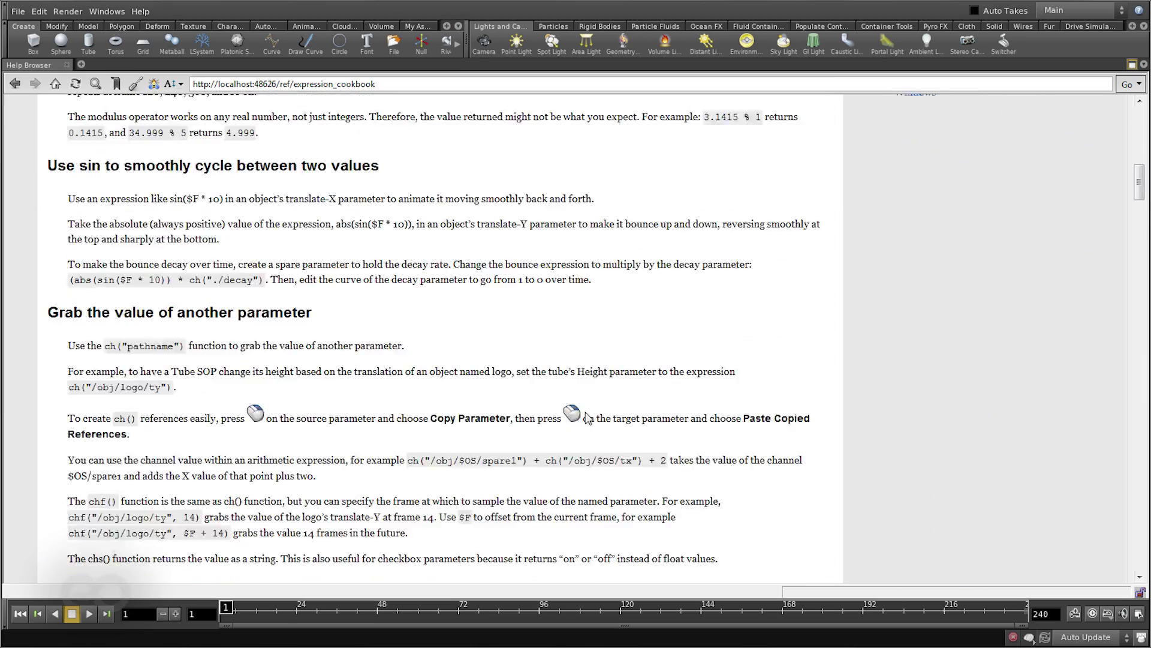
scroll(577, 430, "down", 5)
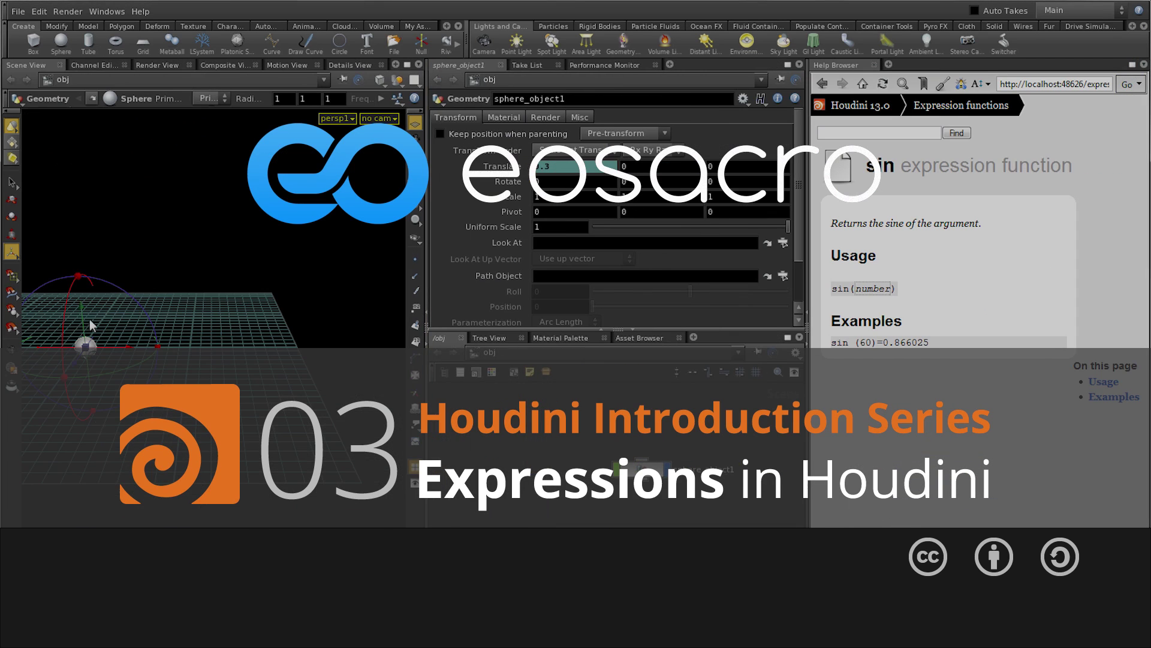
type("sin(")
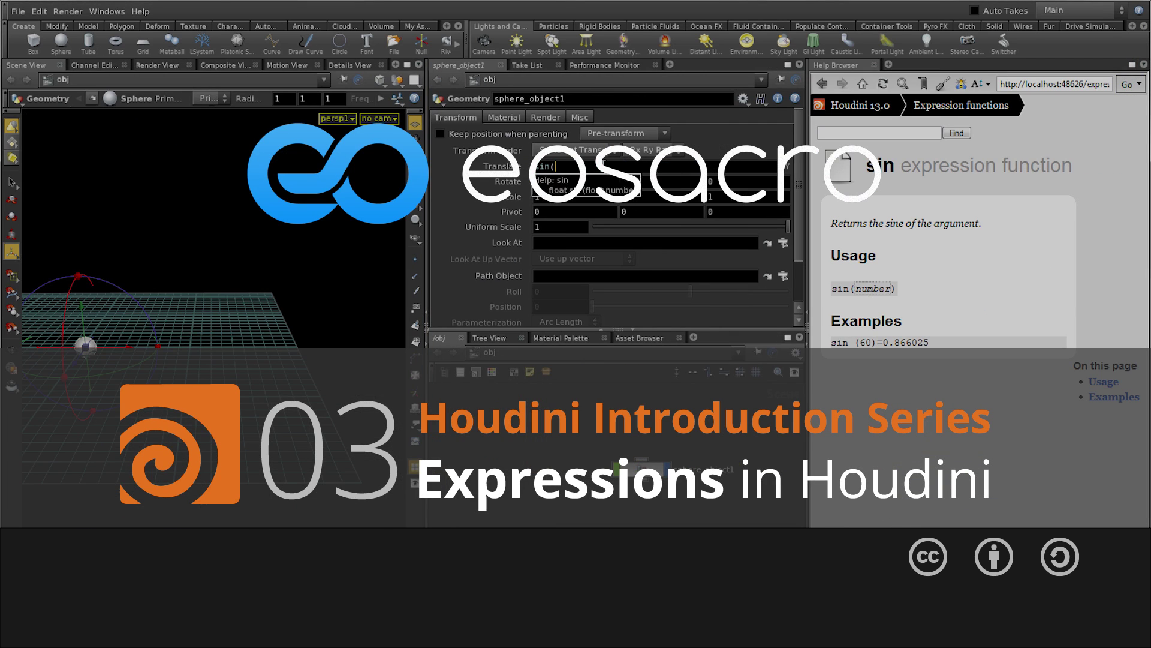